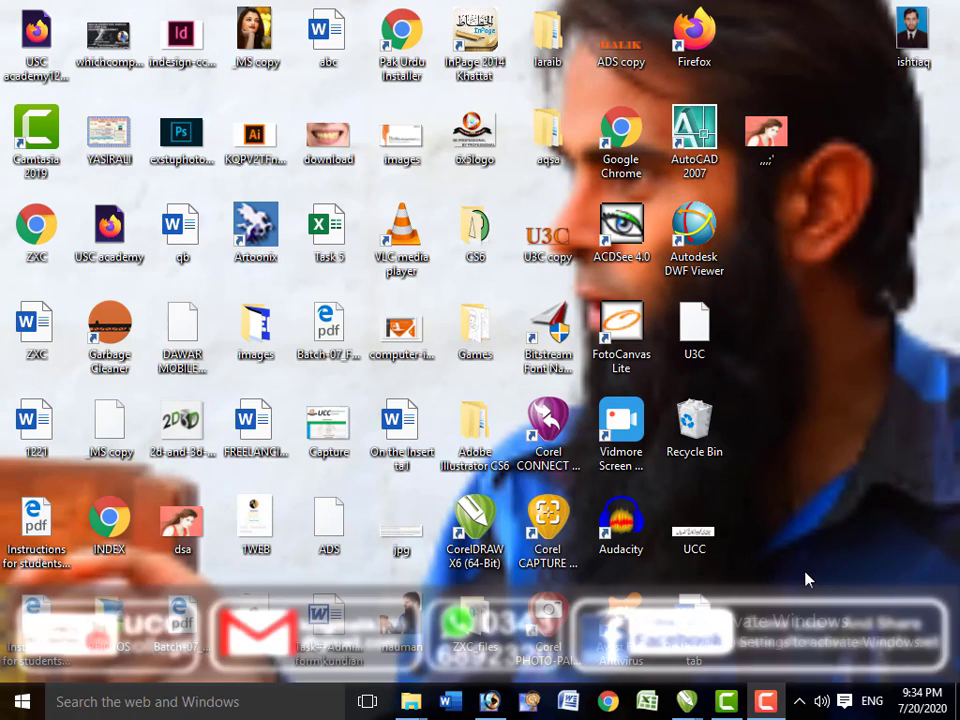
Step: Switch to Photoshop and add the text .DOCX on the upper part of the blank page
click(489, 703)
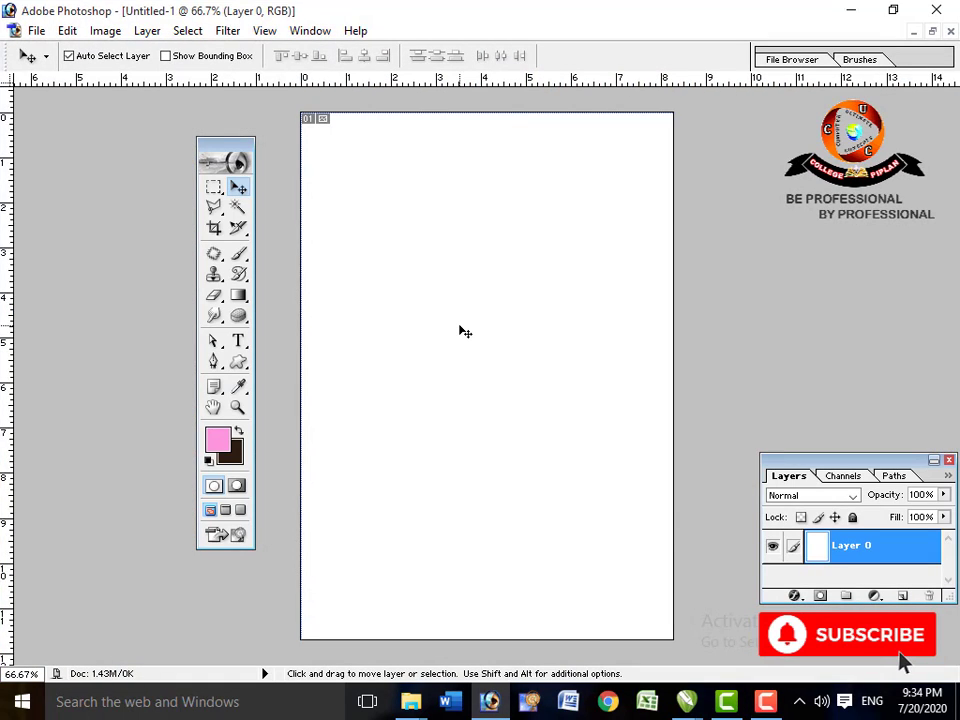
click(238, 340)
click(392, 266)
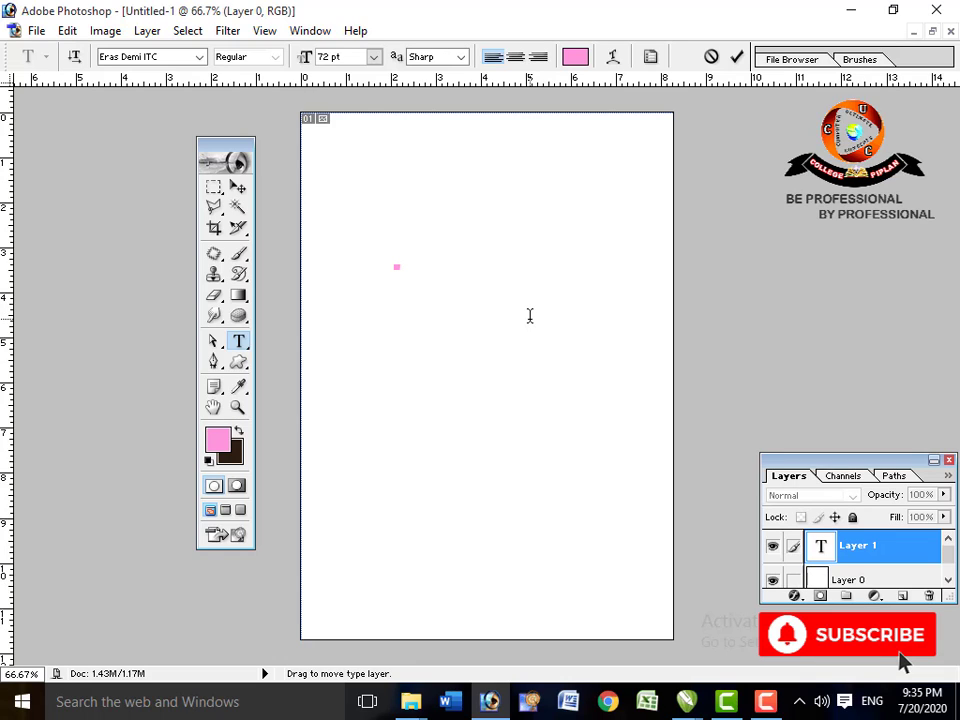
text(.D)
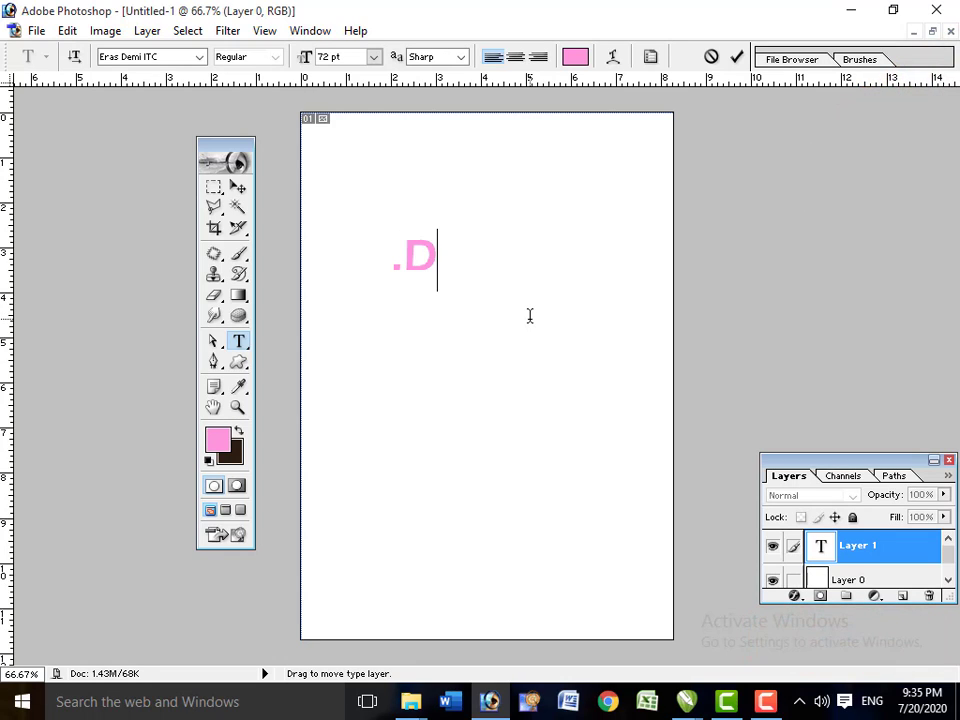
text(OCX)
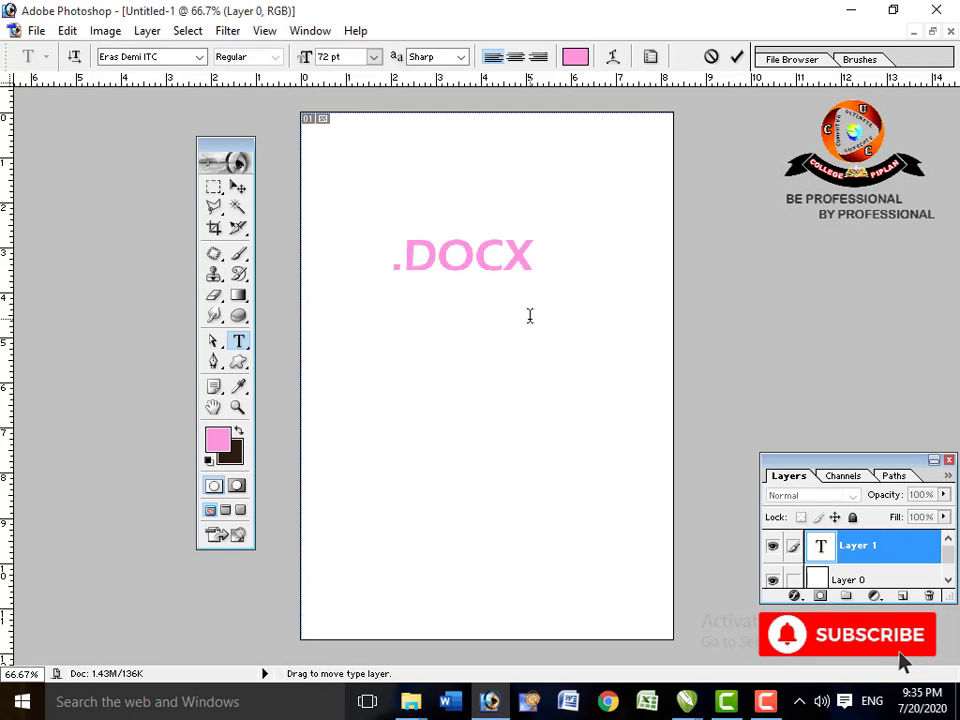
Step: Replace the letters after the dot so the text on the page reads .PSD
key(BackSpace)
key(BackSpace)
key(BackSpace)
key(BackSpace)
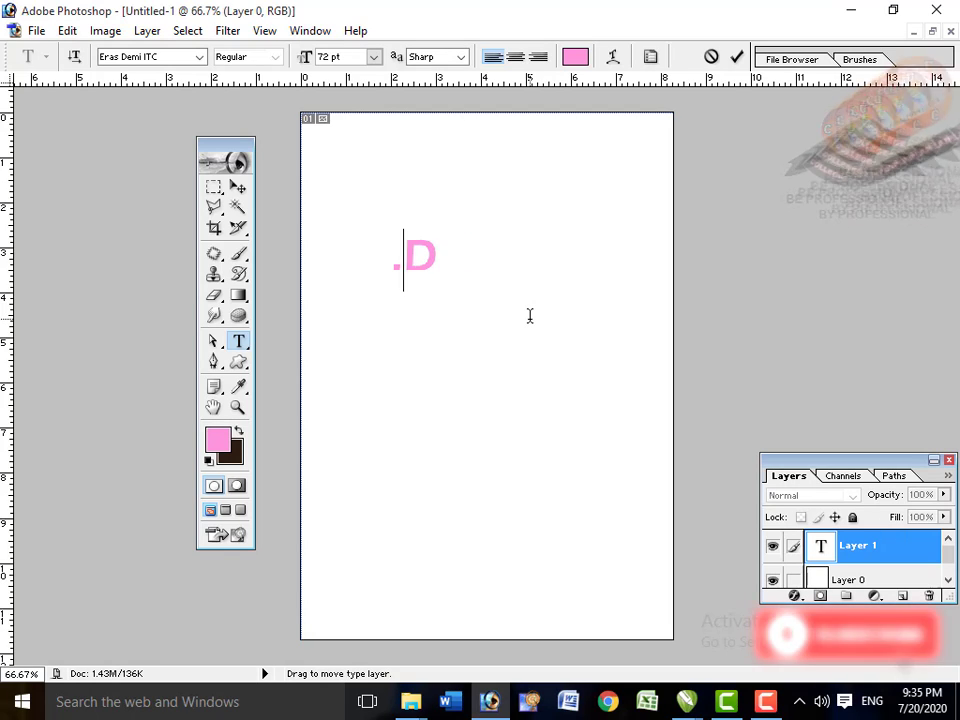
text(PSD)
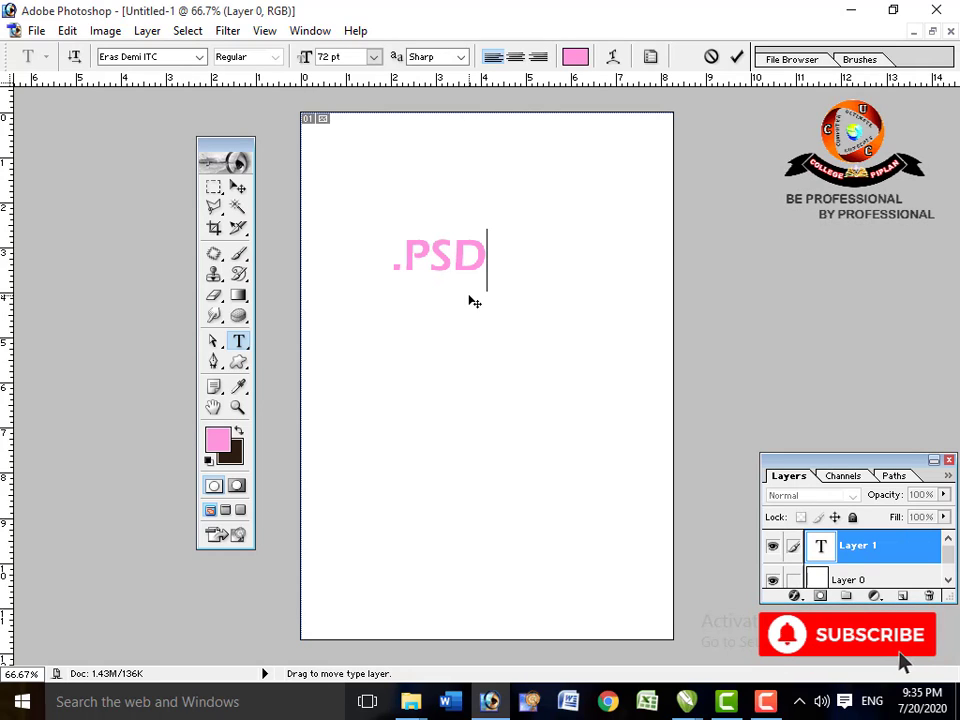
Step: Delete the .PSD text, return to the Move tool and shift the toolbox further away from the page
key(BackSpace)
key(BackSpace)
key(BackSpace)
key(BackSpace)
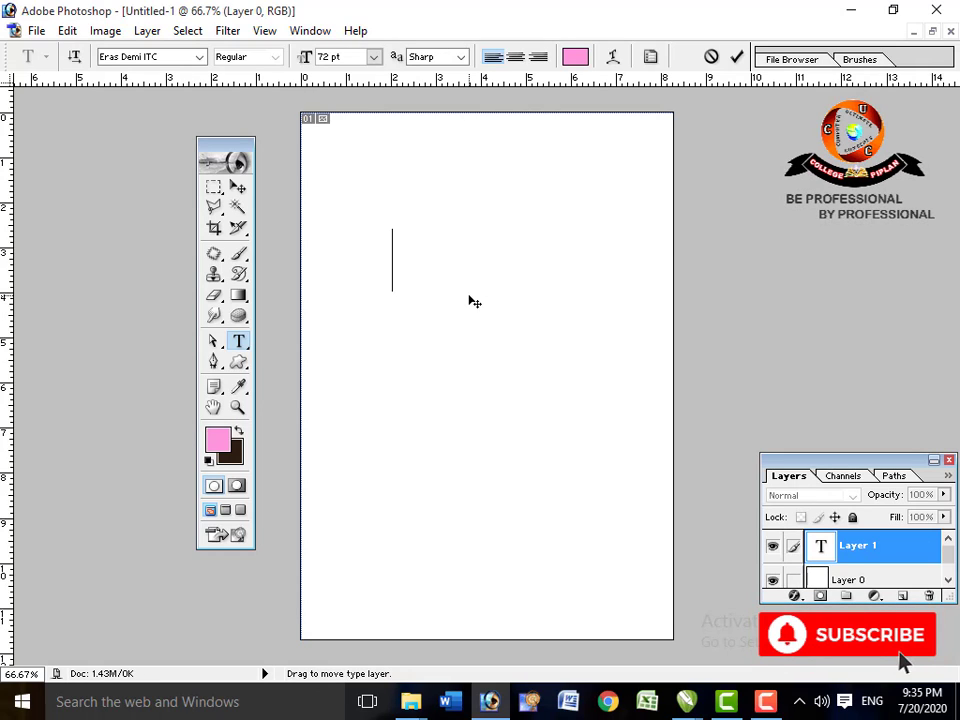
click(242, 186)
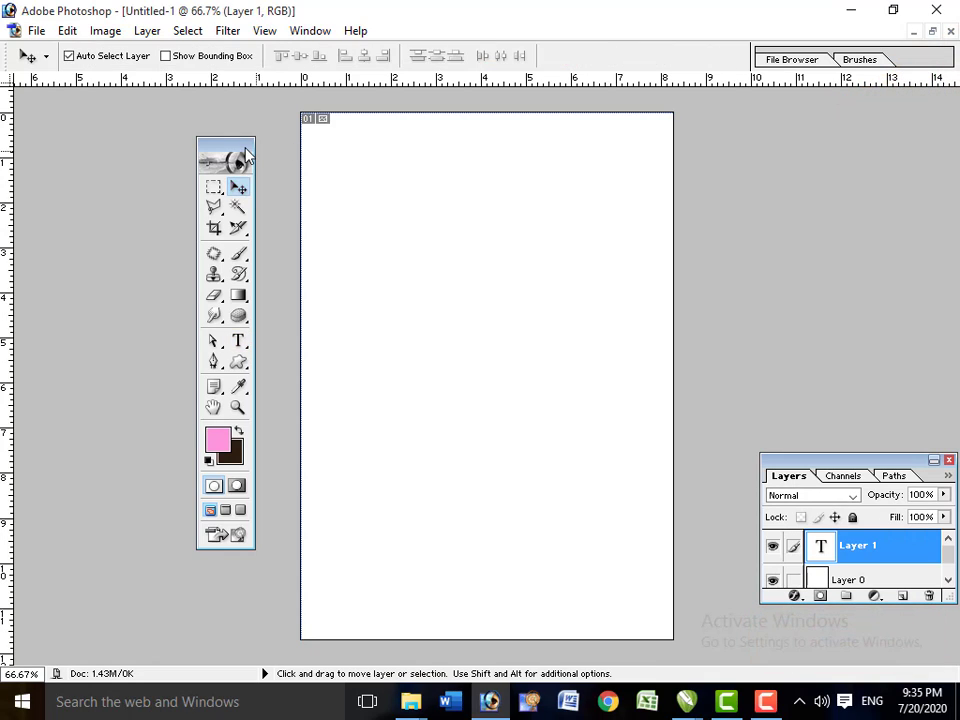
drag(247, 156, 163, 121)
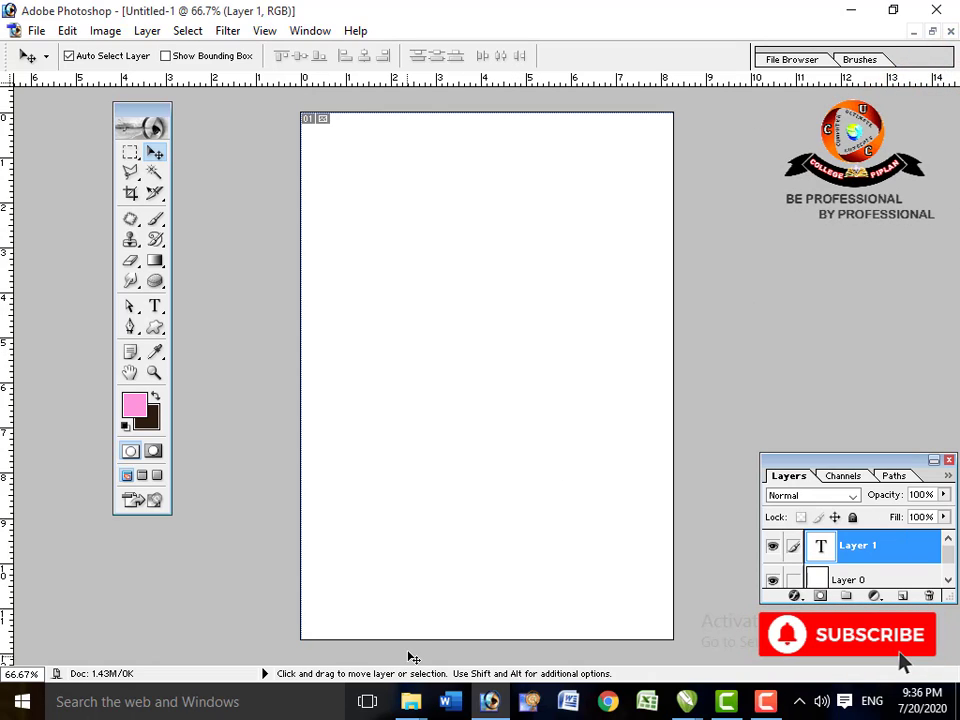
Step: Open the orange slice photo from the Downloads folder in Photoshop and maximize its document window
mouse_move(428, 708)
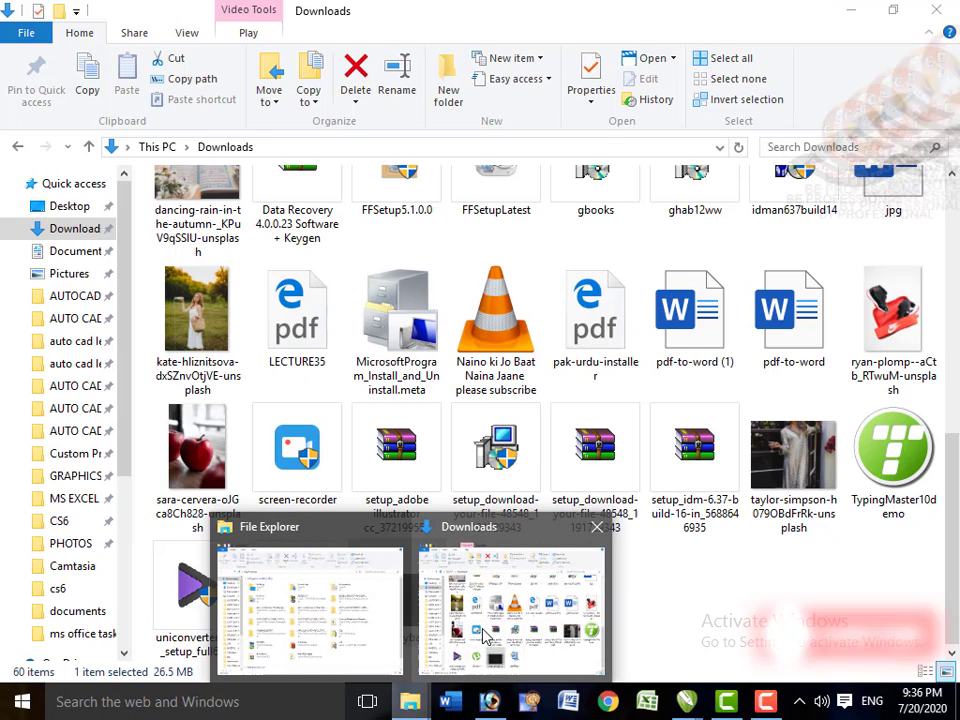
click(489, 578)
scroll(430, 595, up, 5)
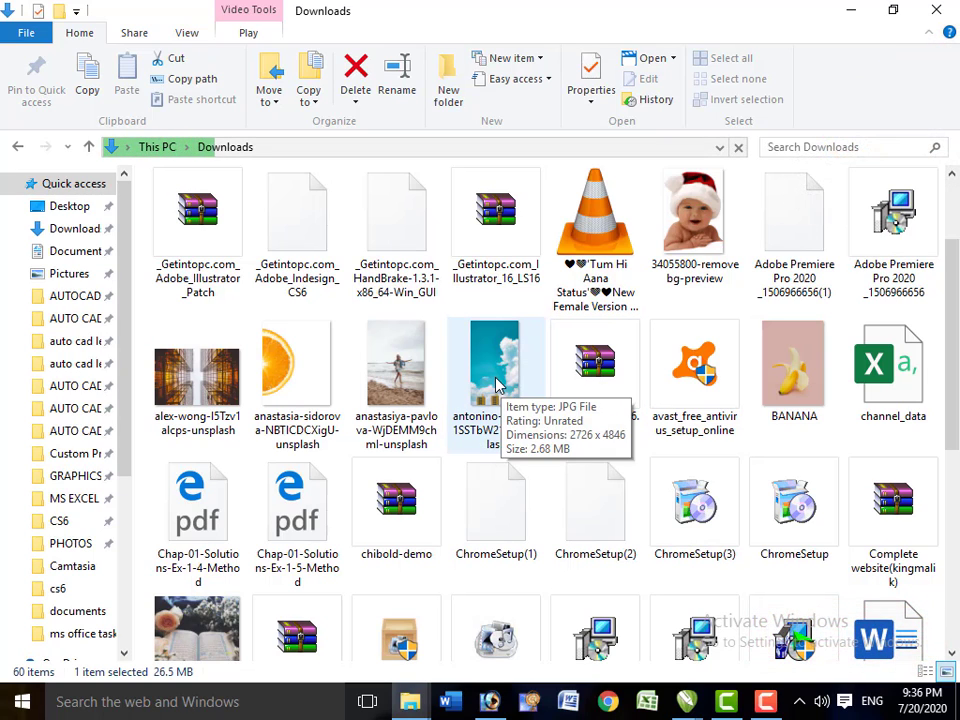
click(262, 380)
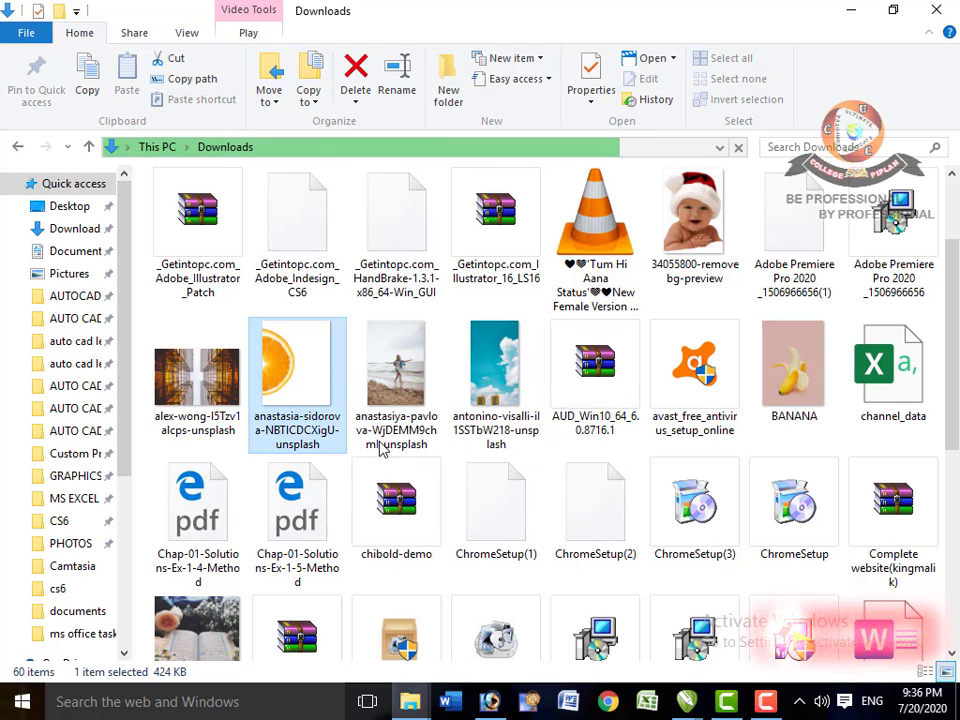
drag(533, 503, 512, 523)
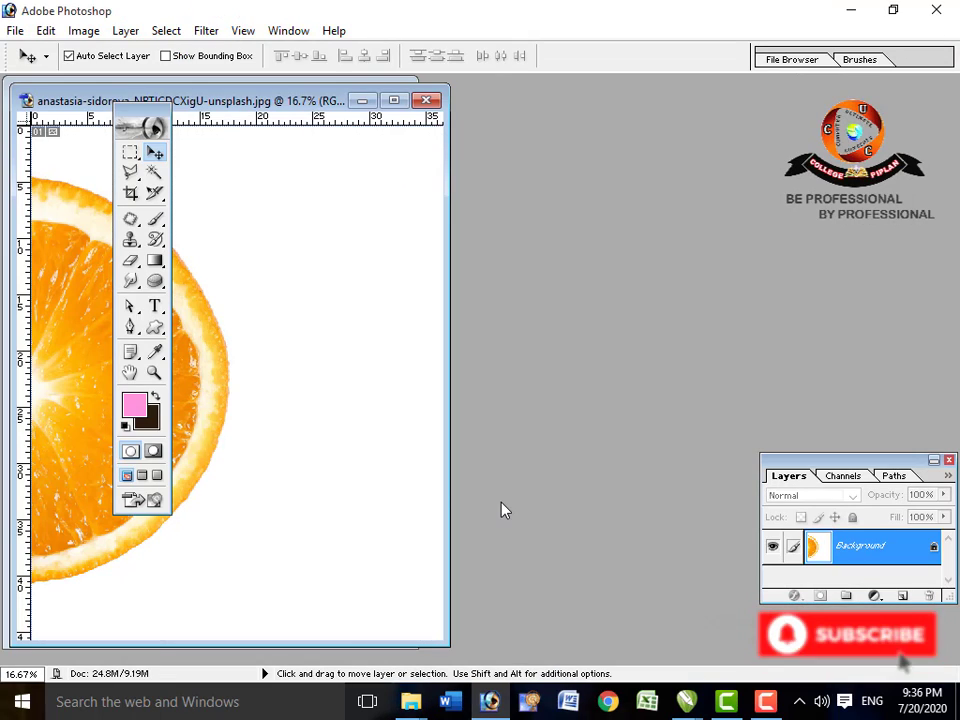
click(394, 100)
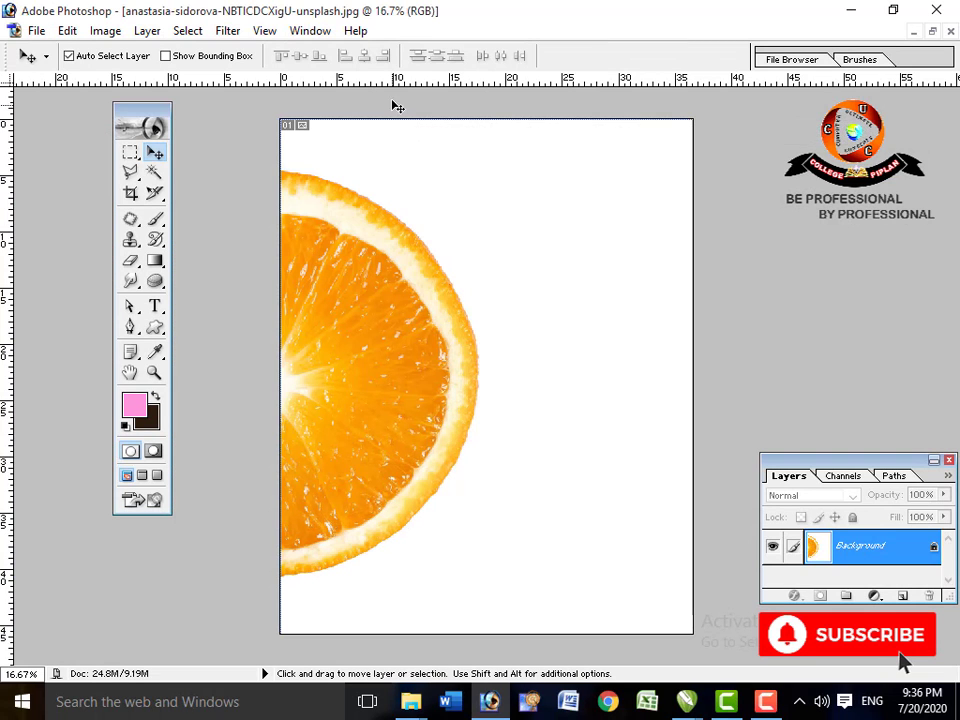
Step: Convert the orange photo's Background into Layer 0 and delete its white background with a Magic Wand selection
double_click(840, 549)
click(614, 323)
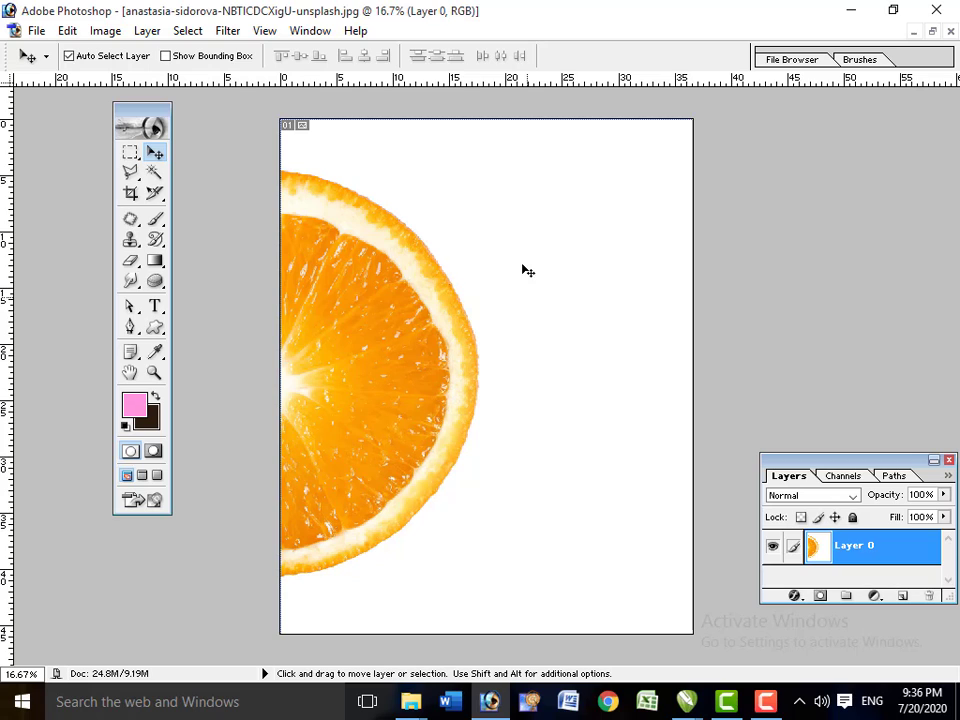
click(154, 173)
click(603, 275)
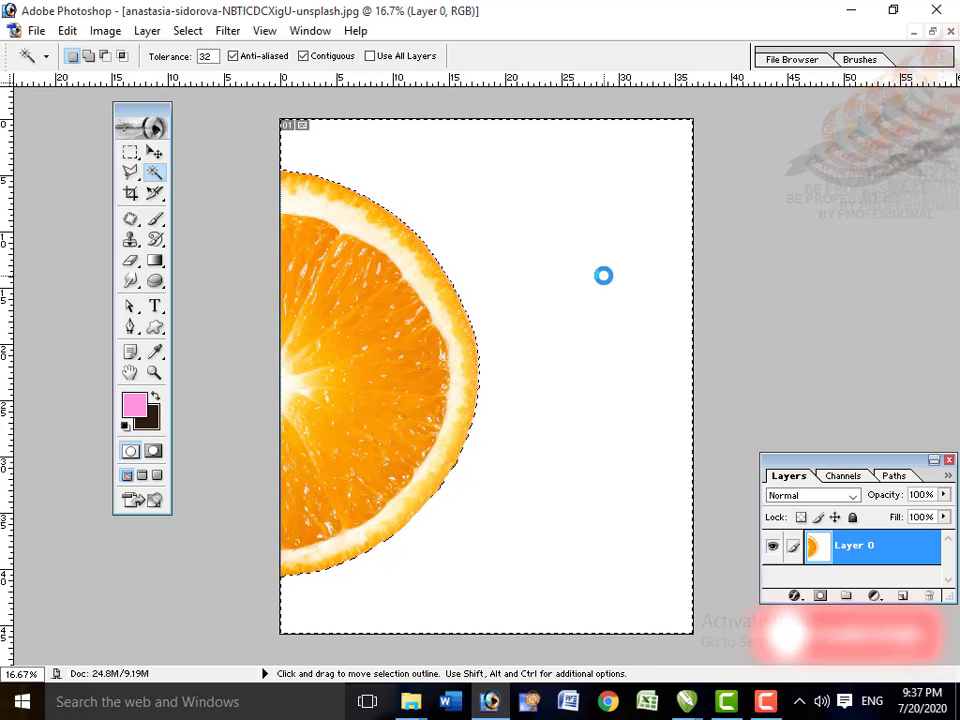
key(Delete)
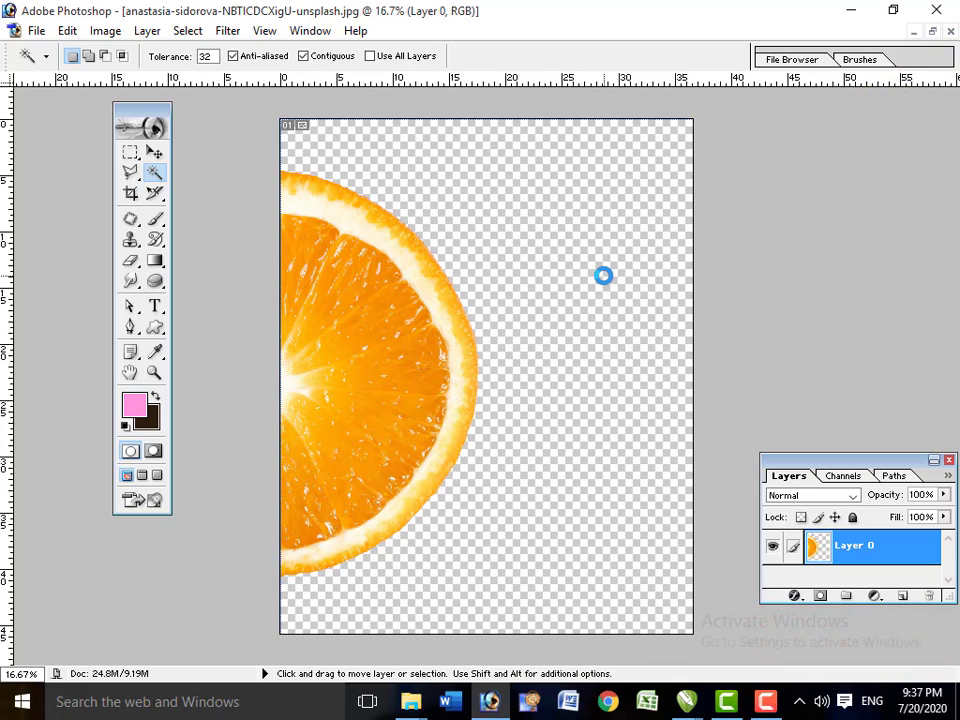
key(ctrl+d)
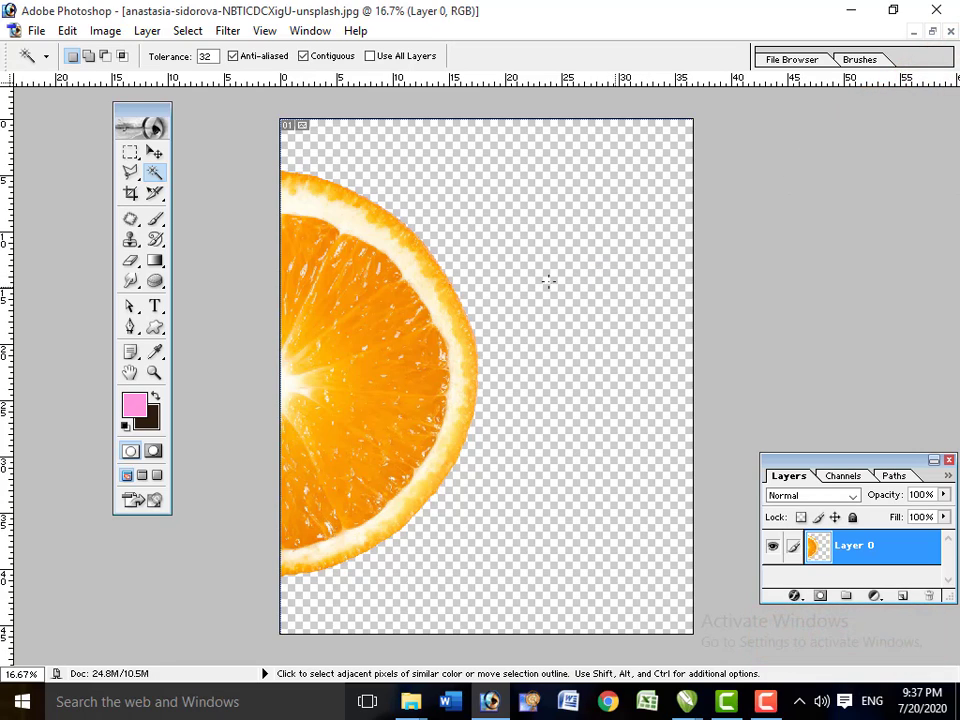
Step: Select the transparent area around the orange slice, fill it with the dark brown swatch colour and deselect
click(524, 212)
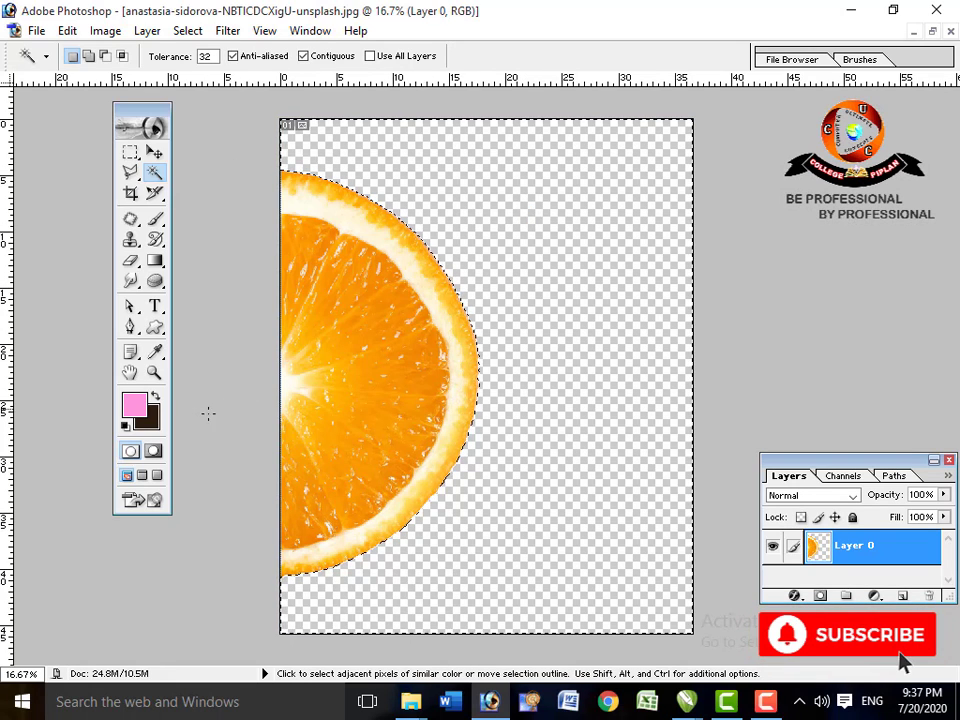
click(155, 397)
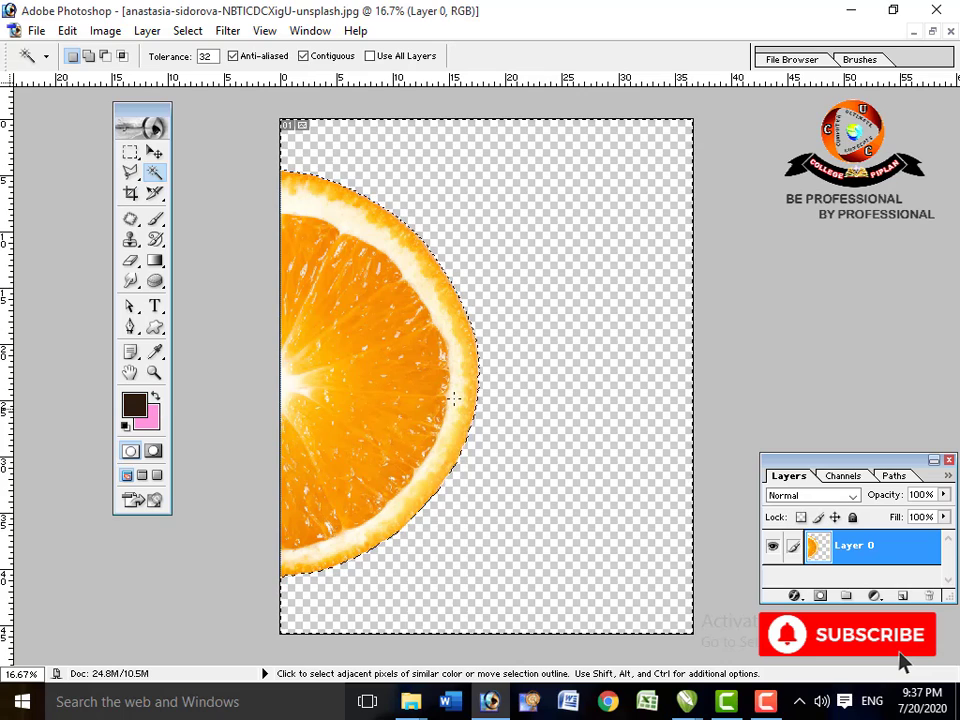
key(alt+BackSpace)
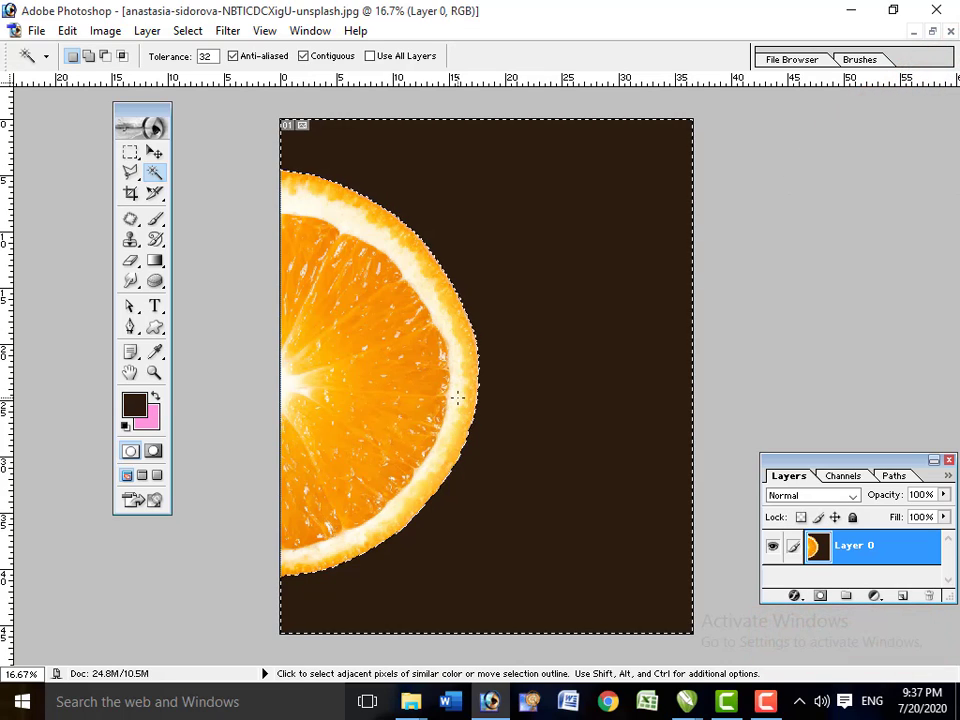
key(ctrl+d)
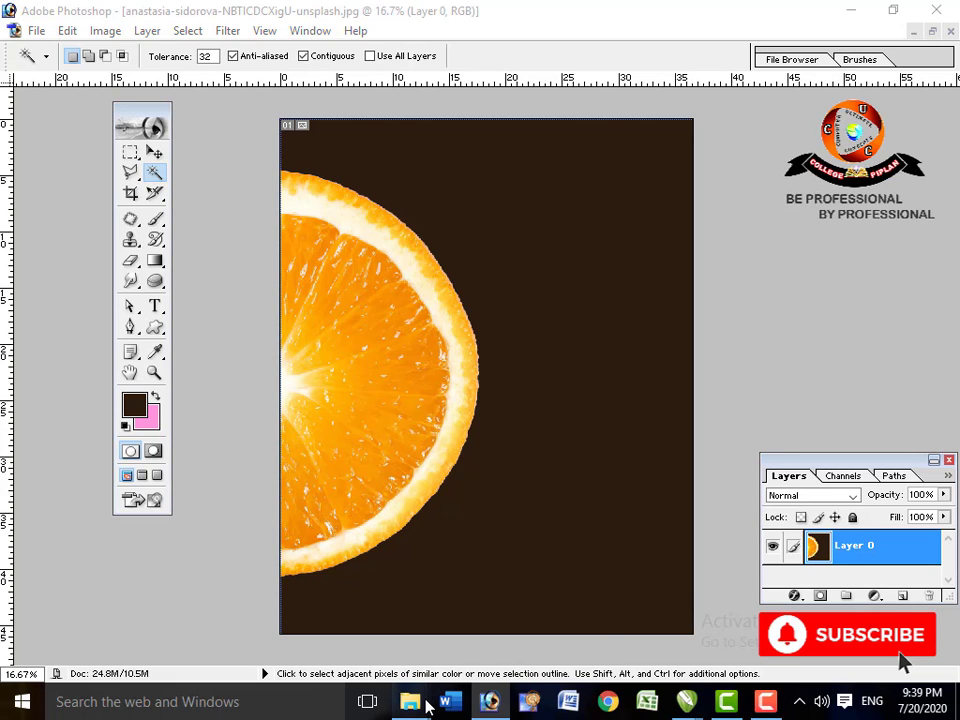
Step: Open the 34055800-removebg-preview image from Downloads in Photoshop to view it maximized, and close it again
mouse_move(412, 702)
mouse_move(448, 662)
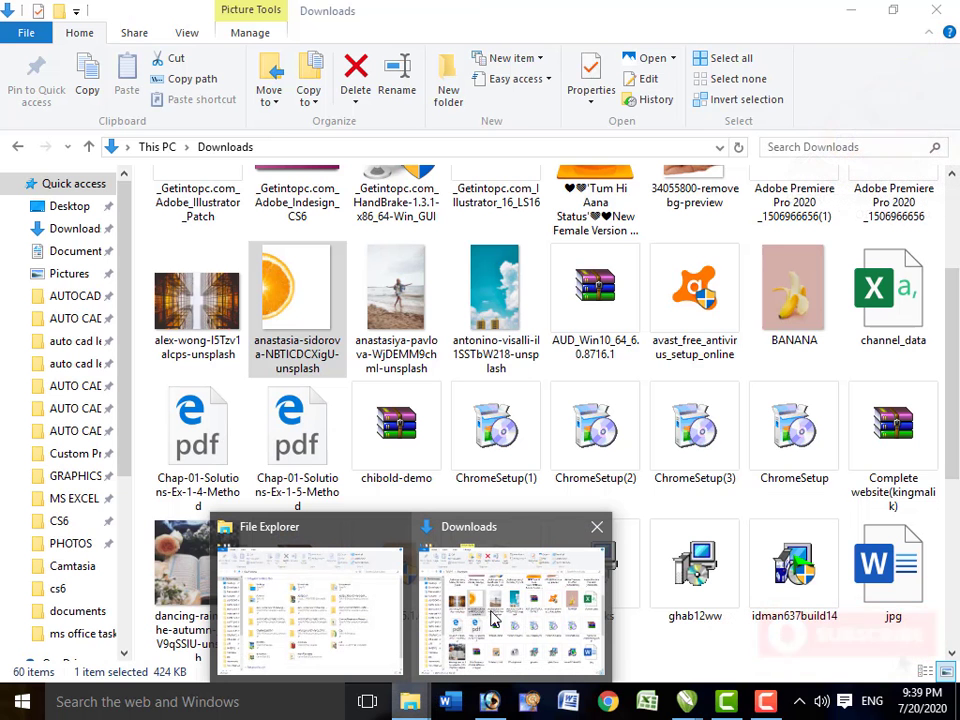
click(492, 618)
scroll(492, 560, up, 3)
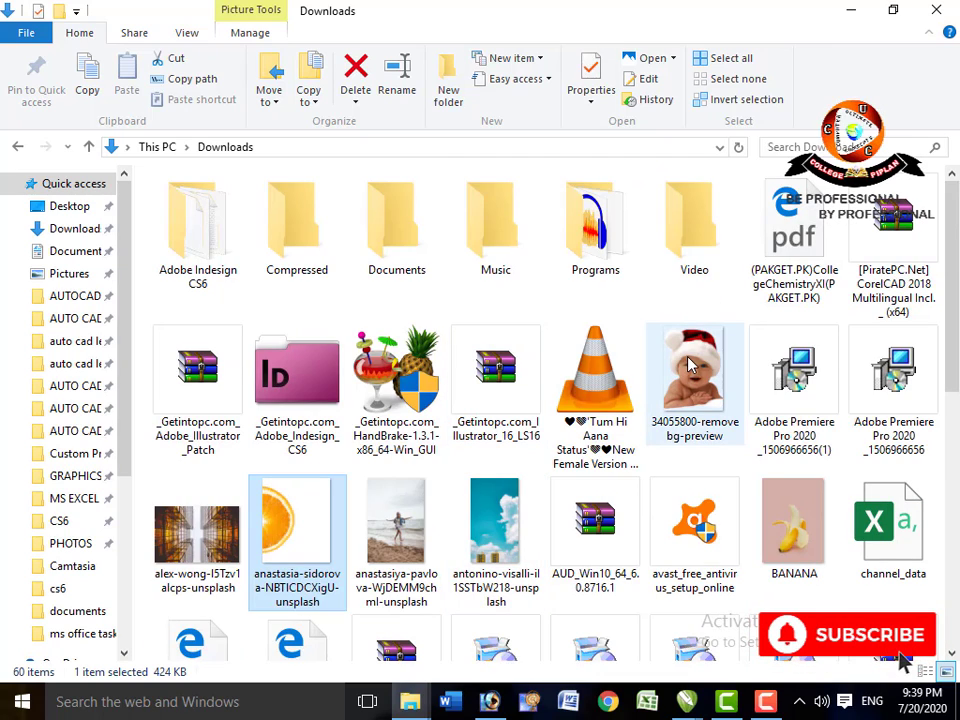
drag(695, 385, 495, 695)
drag(592, 603, 752, 405)
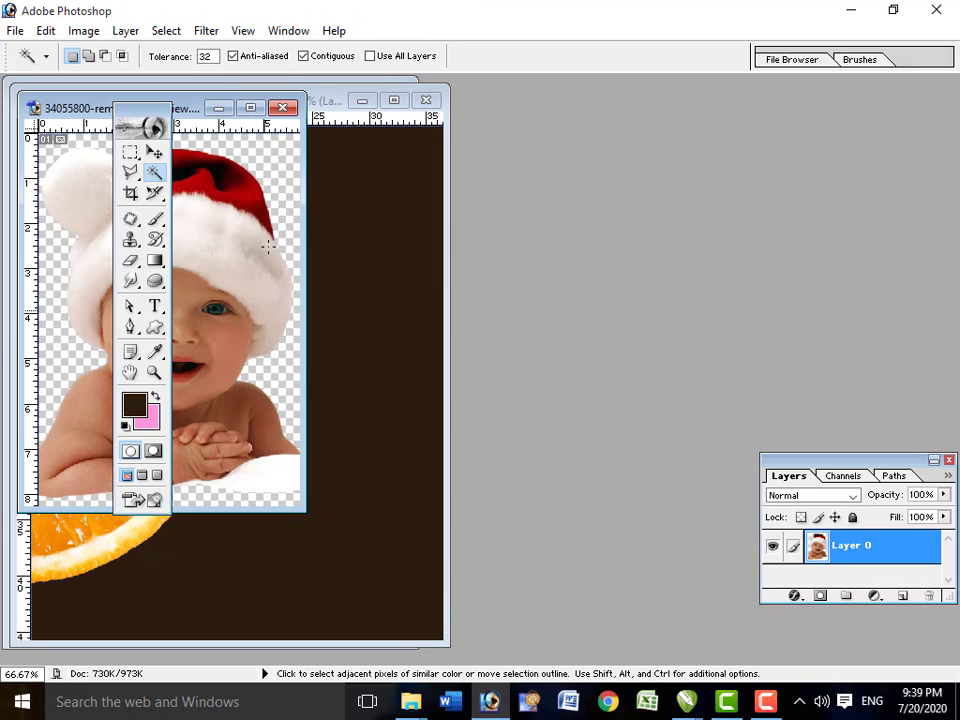
click(250, 107)
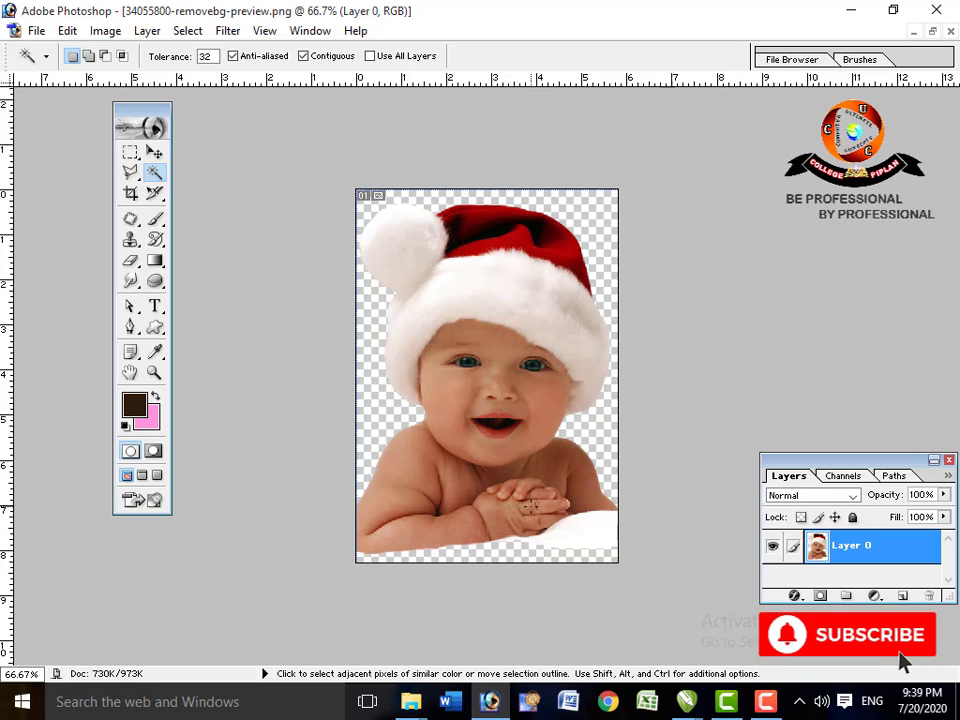
click(950, 31)
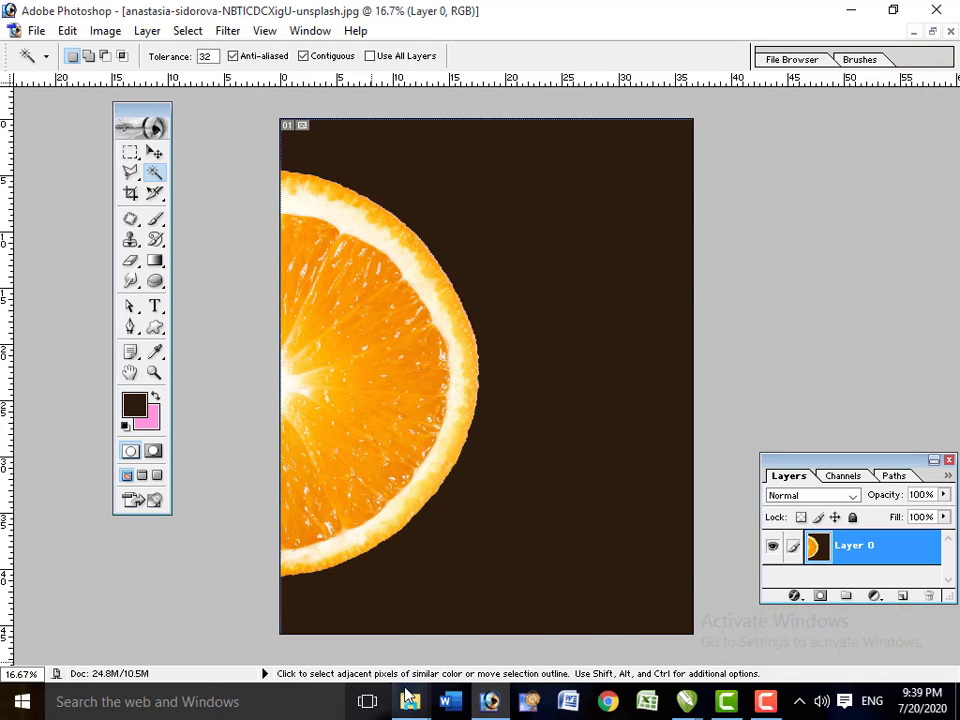
Step: Switch to File Explorer and open the LAYERS folder inside the Desktop's CS6 folder to look at its images
mouse_move(408, 695)
click(529, 604)
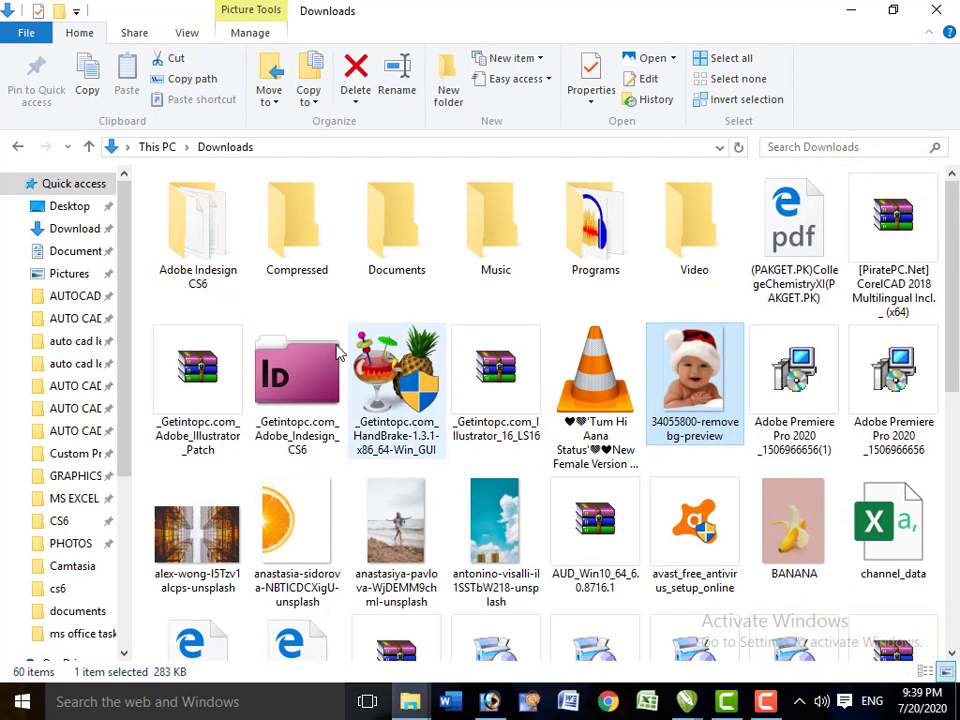
click(72, 207)
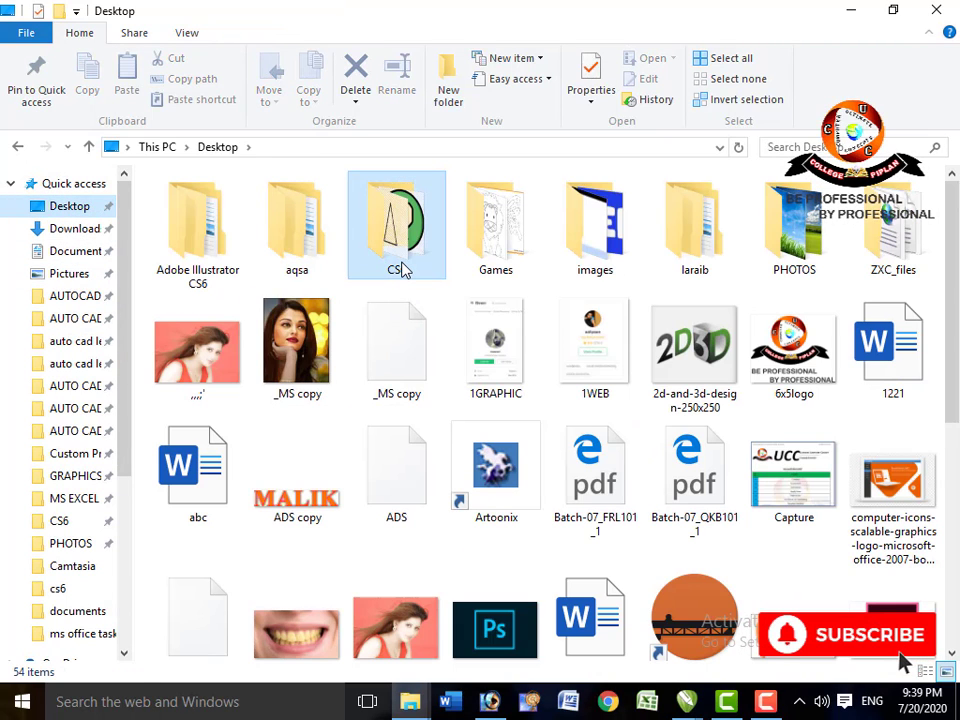
click(401, 268)
double_click(401, 268)
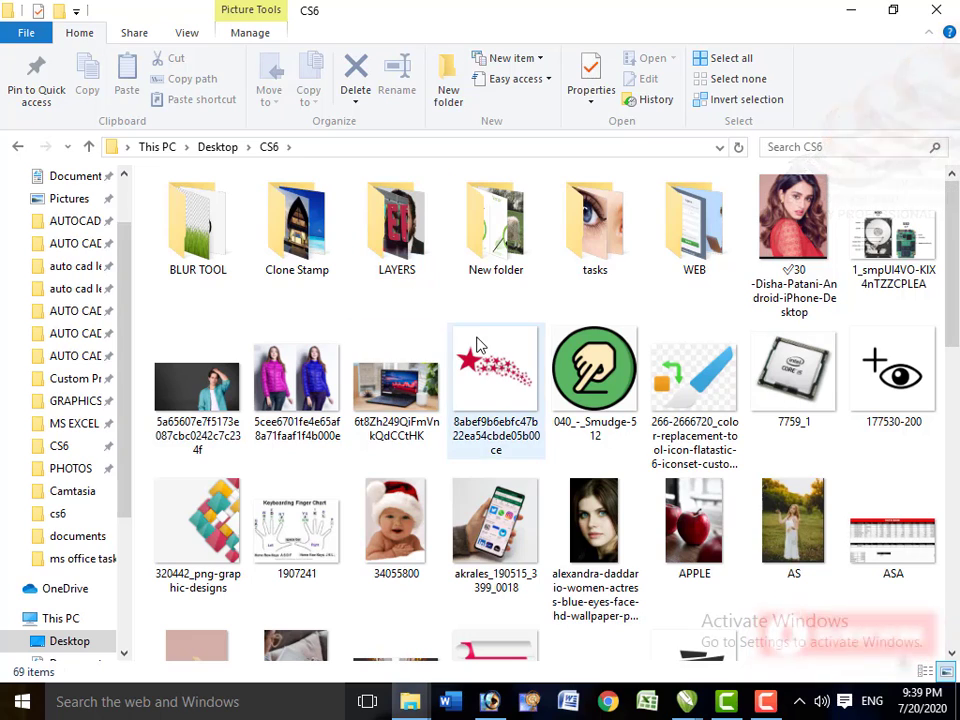
click(406, 248)
double_click(406, 250)
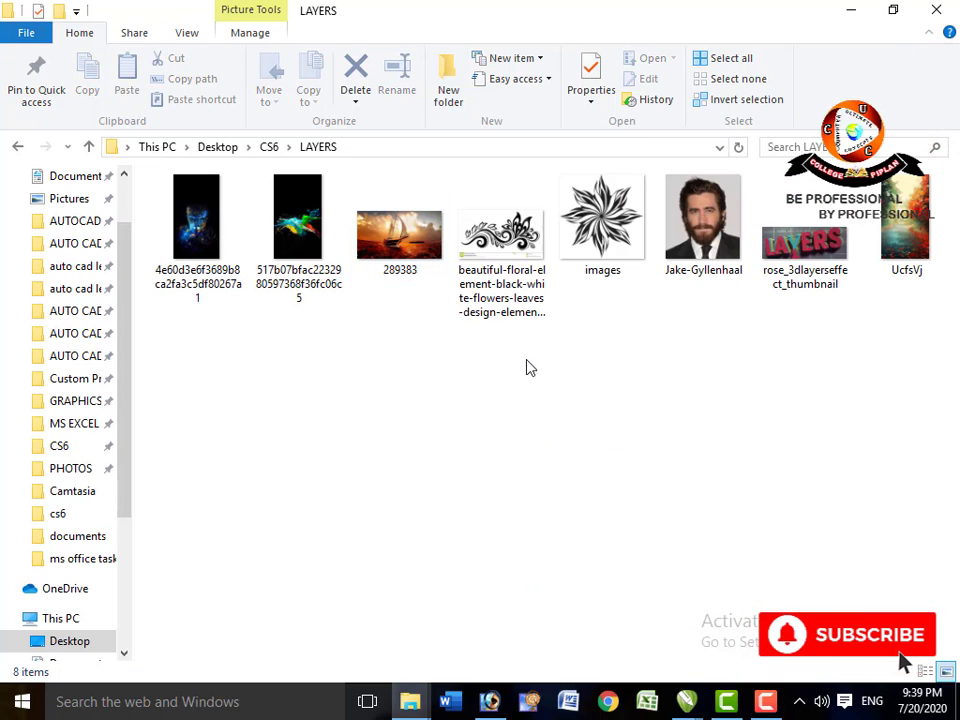
Step: Go back to the CS6 folder, look through its images and open the Clone Stamp folder
click(89, 147)
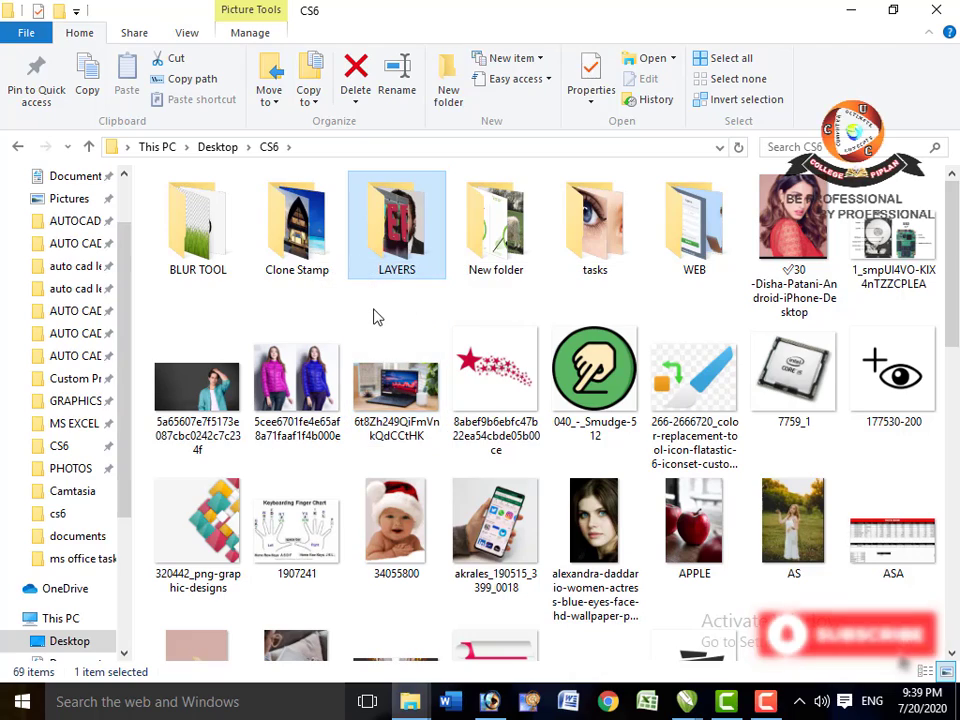
scroll(440, 410, down, 10)
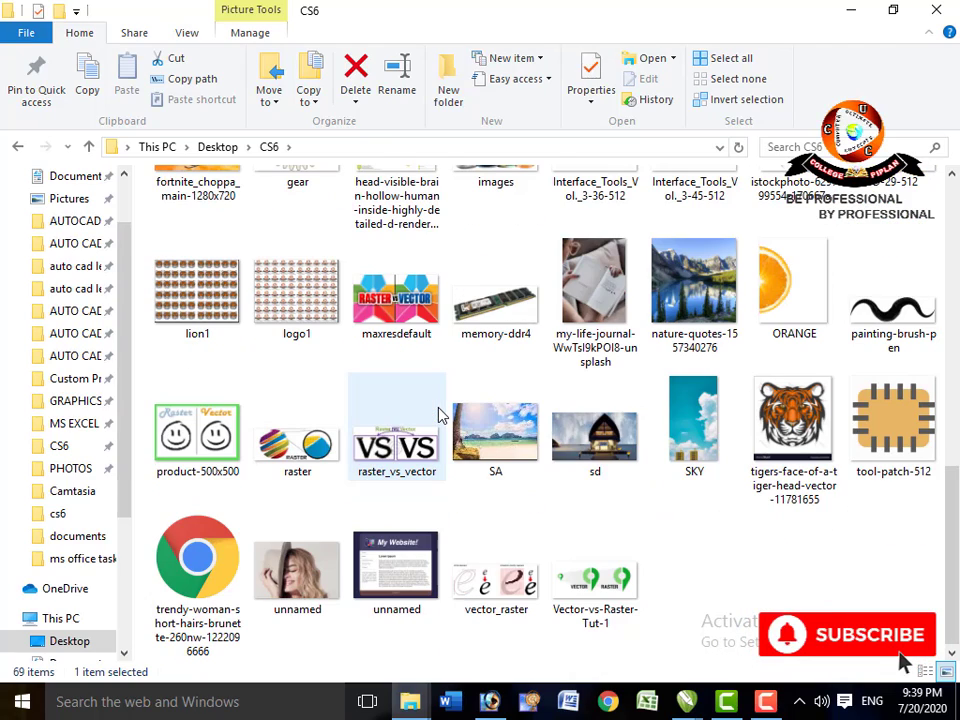
scroll(440, 415, up, 10)
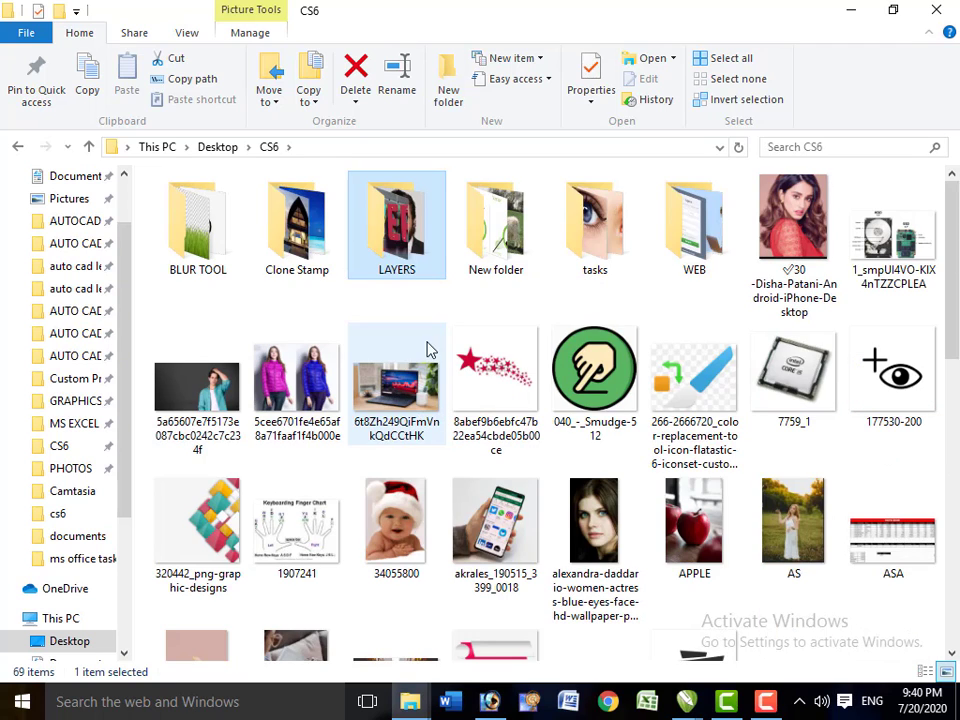
double_click(318, 248)
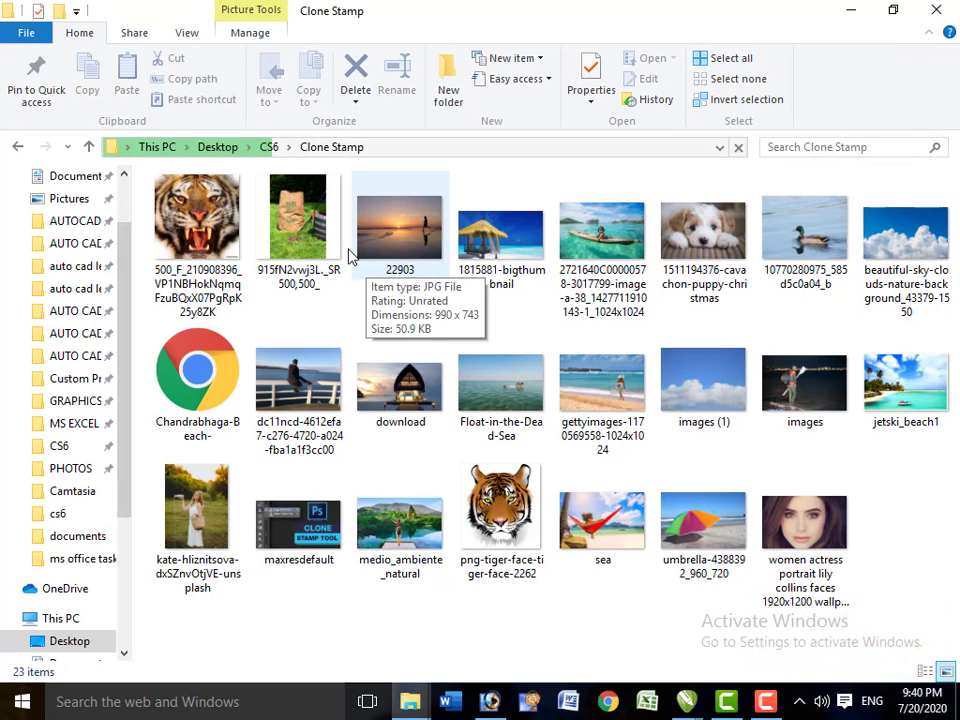
Step: Open medio_ambiente_natural in Photoshop with its embedded profile discarded, view it maximized, and close it without saving
click(405, 527)
drag(565, 630, 722, 411)
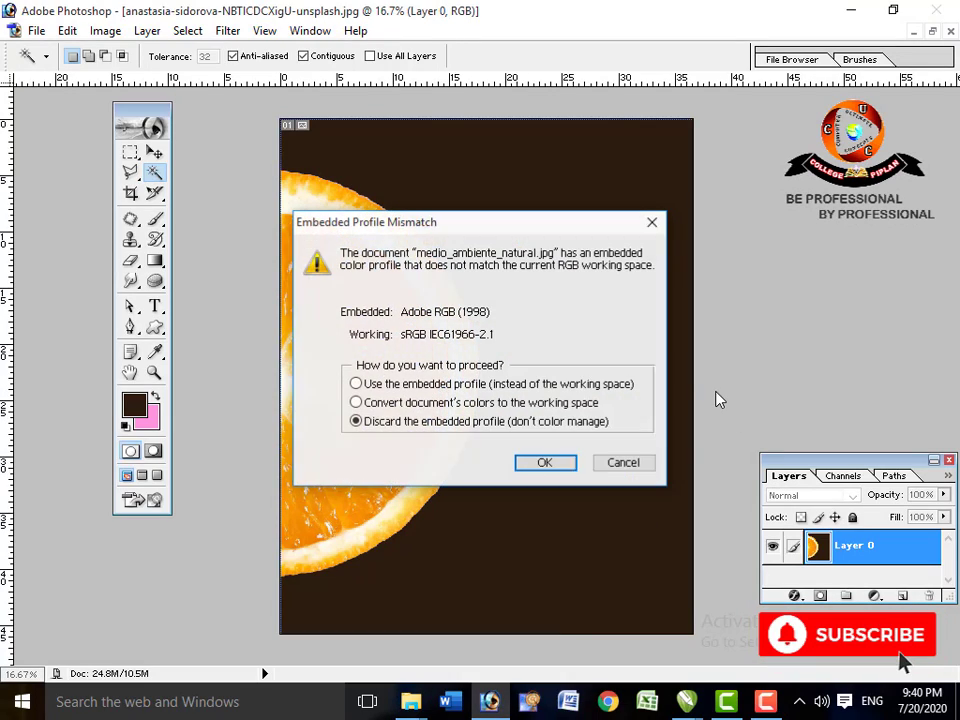
click(546, 464)
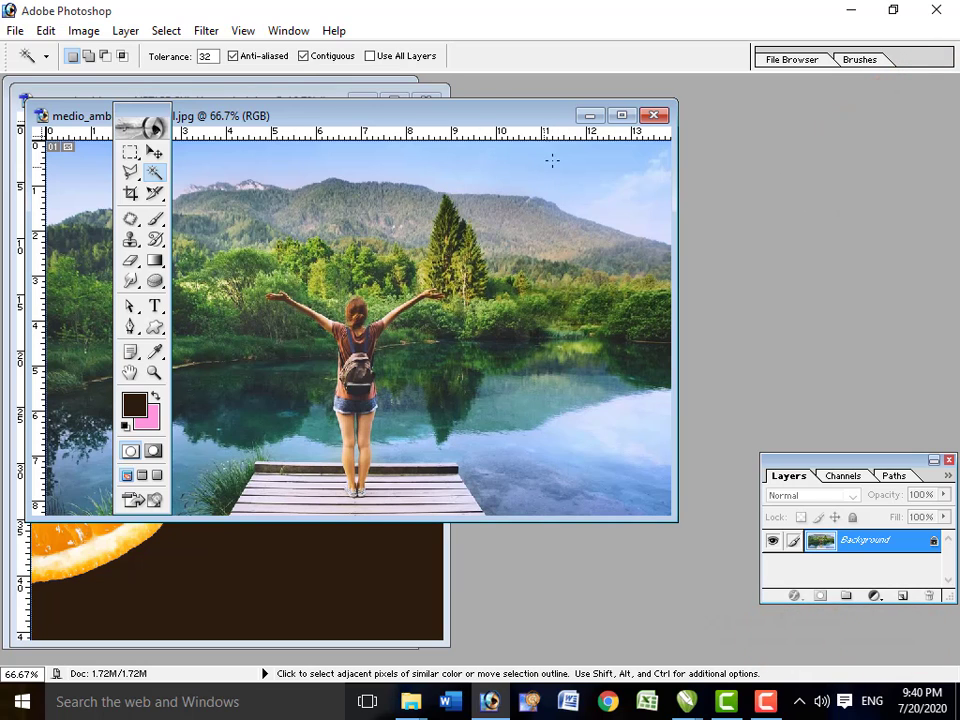
click(621, 116)
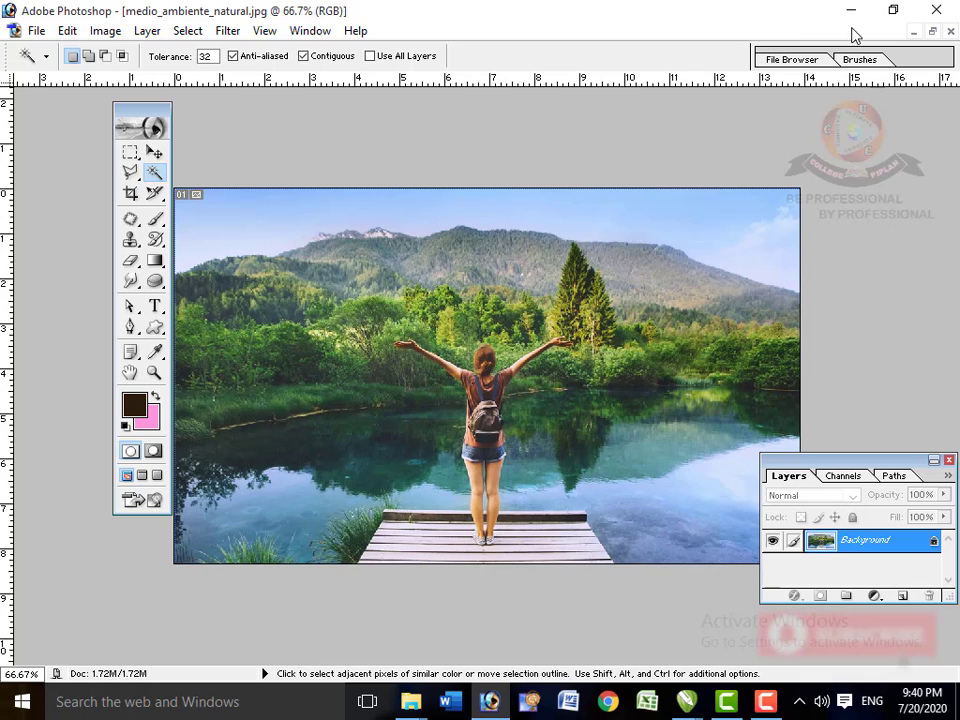
click(949, 32)
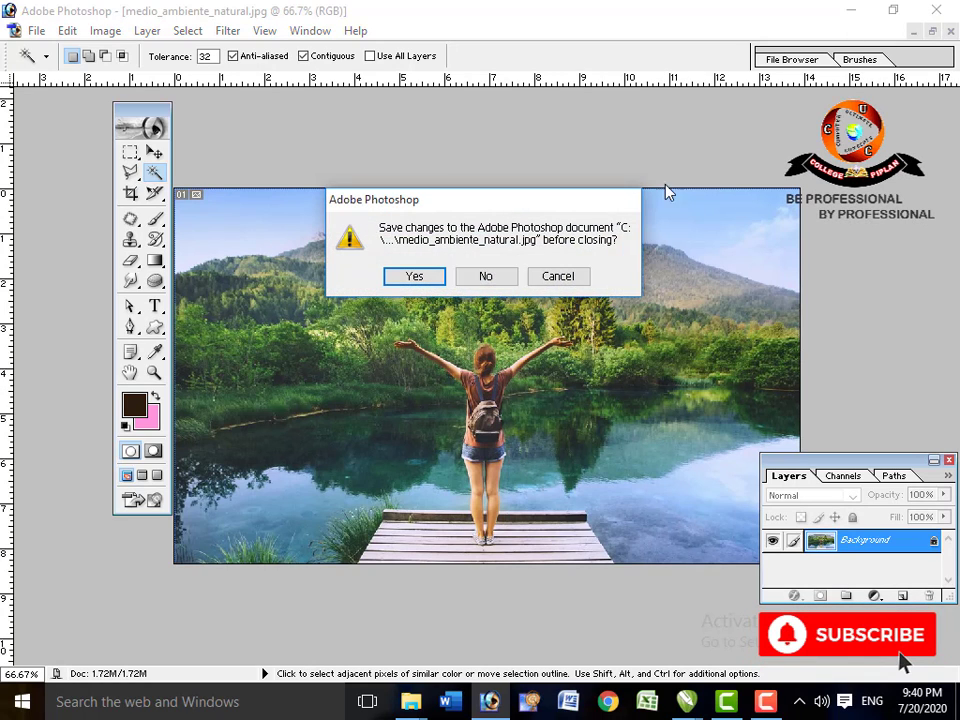
click(493, 281)
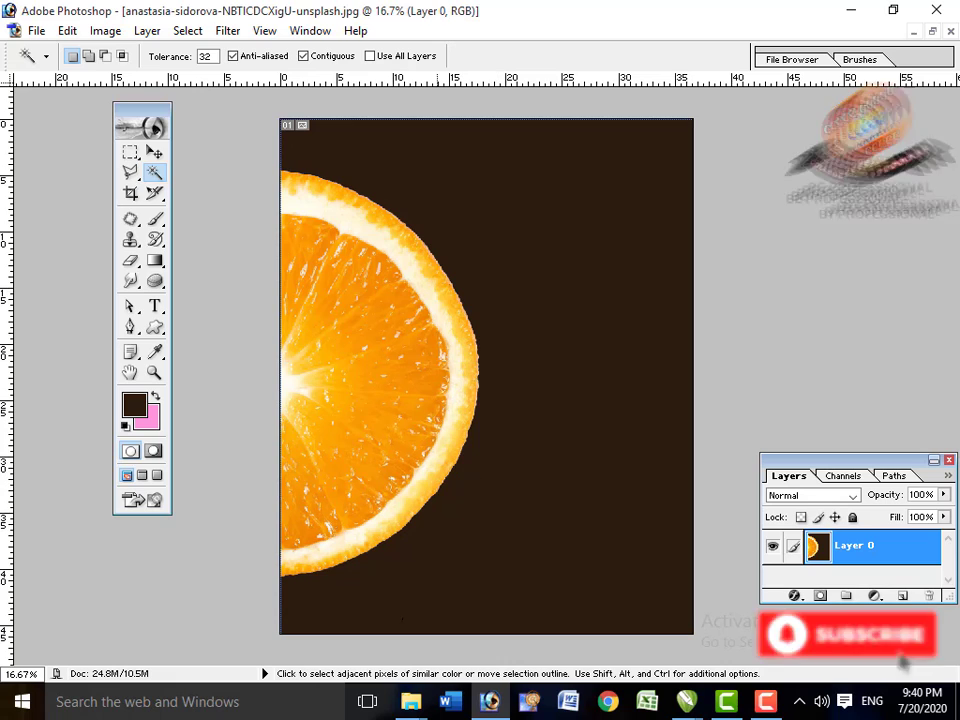
Step: Switch to the Clone Stamp window in File Explorer, return to CS6 and open the tasks folder
mouse_move(418, 708)
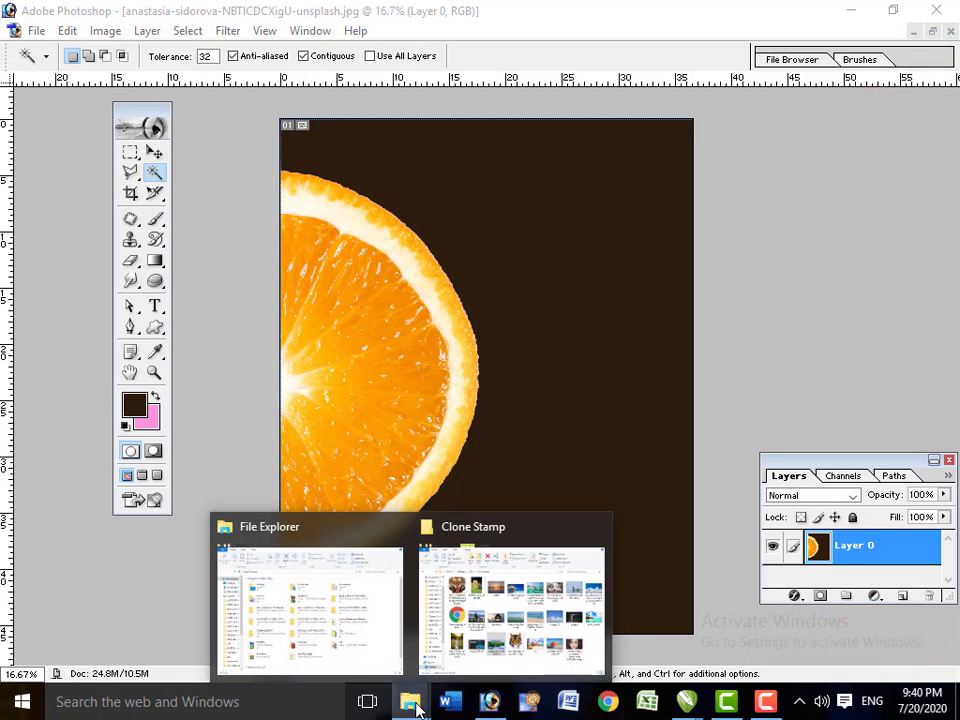
click(489, 600)
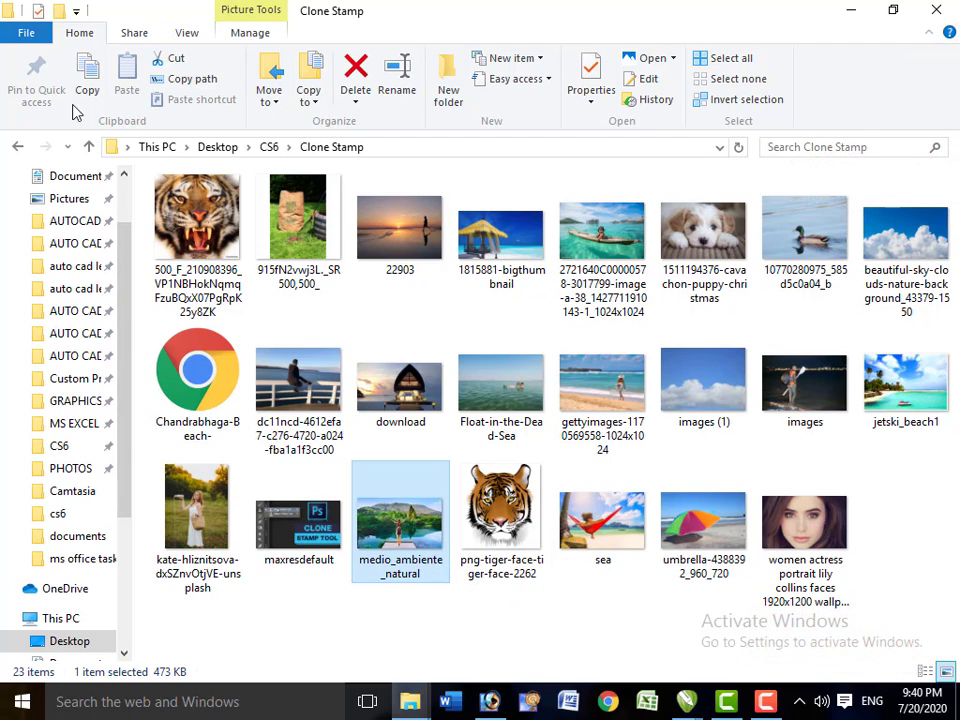
click(90, 148)
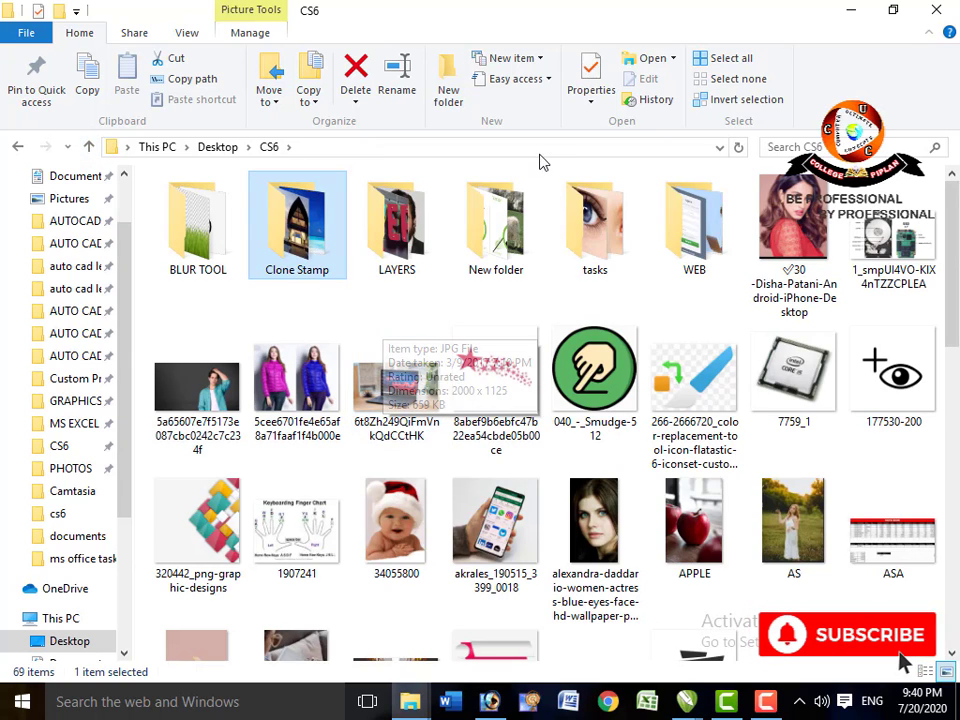
click(587, 230)
double_click(587, 230)
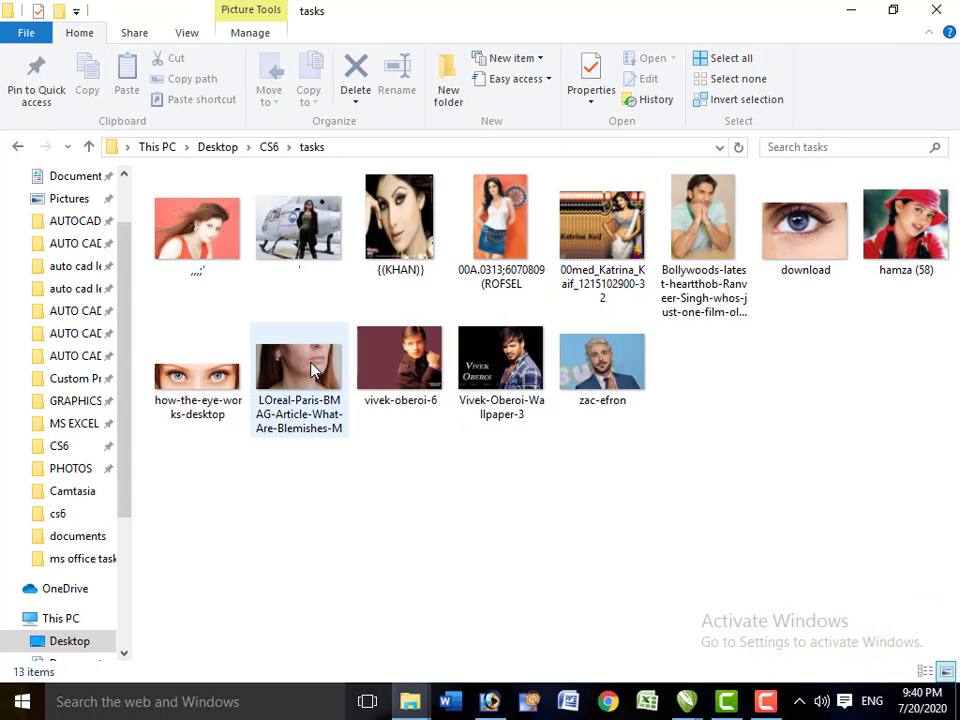
Step: Open the LOreal-Paris-BMAG-Article-What-Are-Blemishes-M image in Photoshop to view it maximized, and close it again
drag(333, 410, 707, 342)
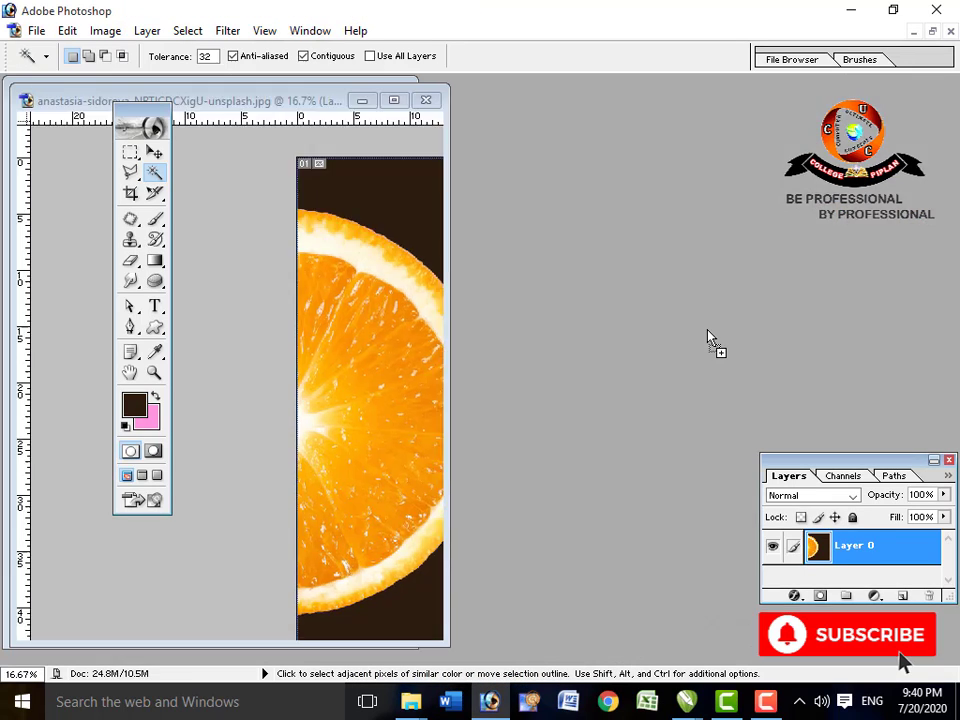
click(597, 128)
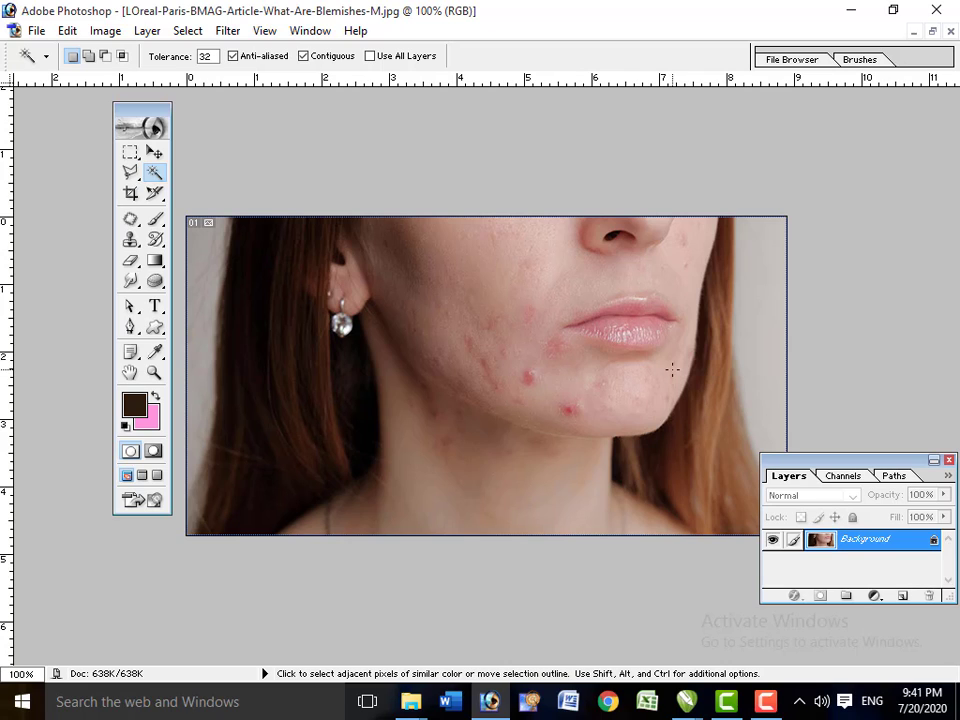
click(950, 32)
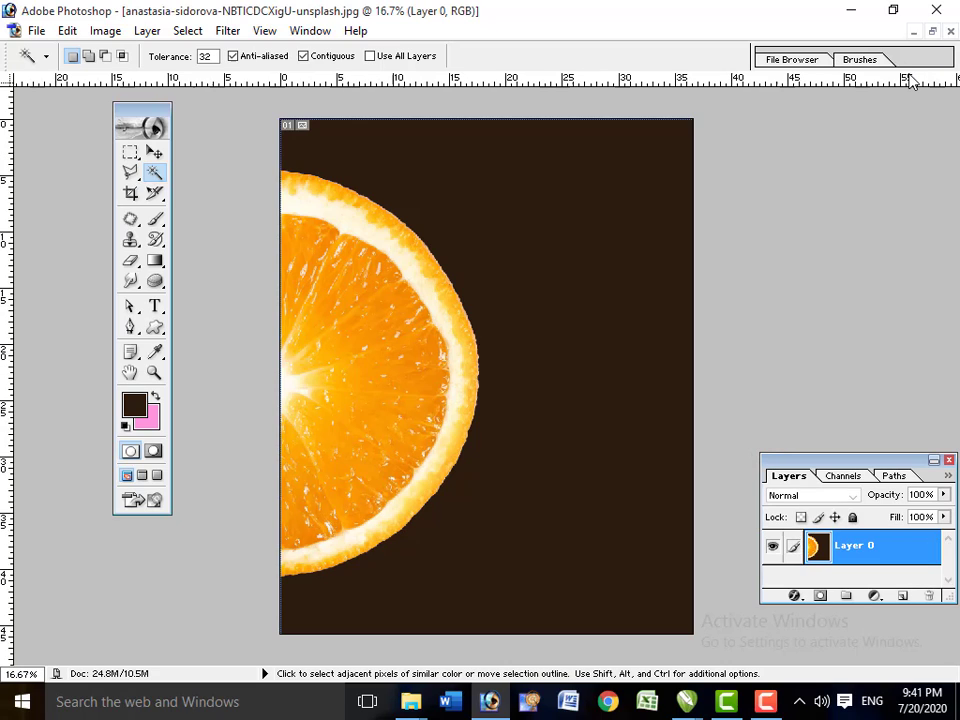
Step: Close the orange slice document in Photoshop without saving its changes
click(845, 12)
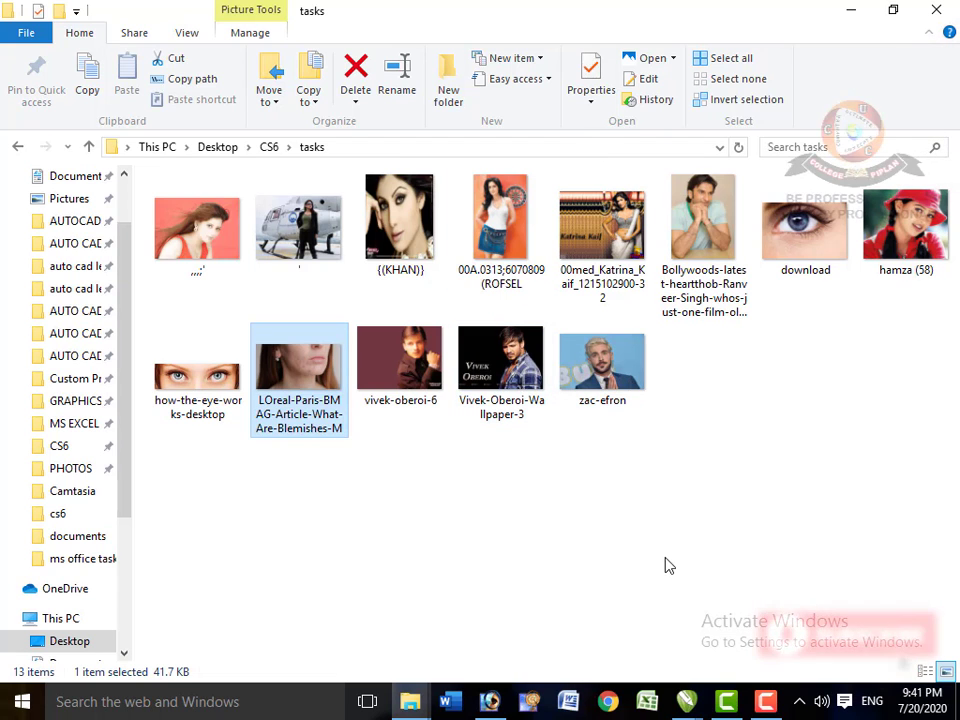
click(498, 692)
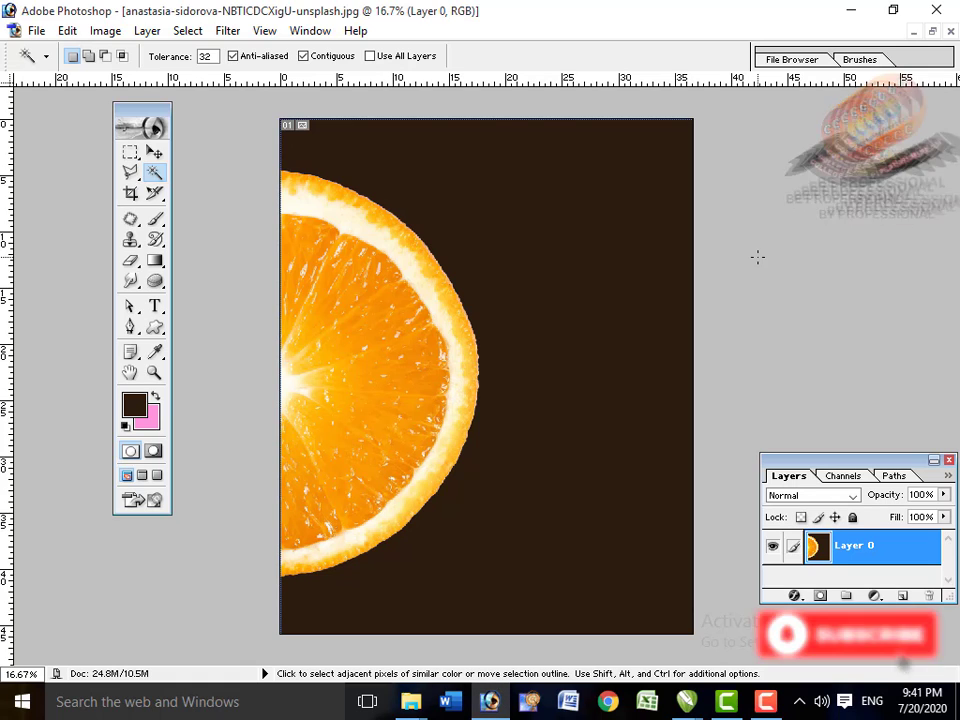
click(950, 31)
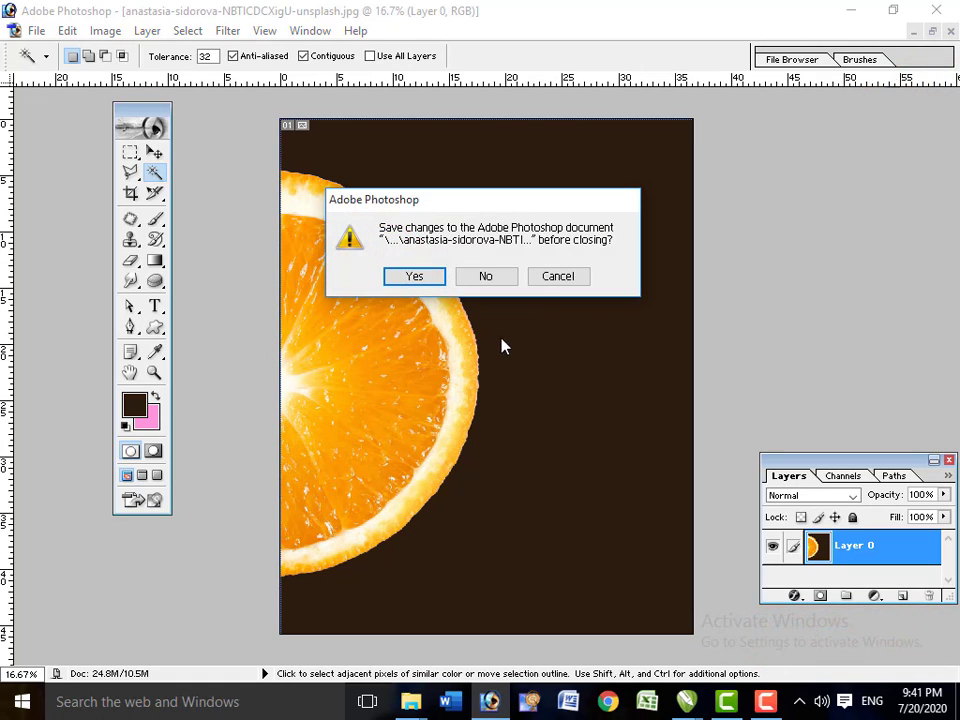
click(497, 276)
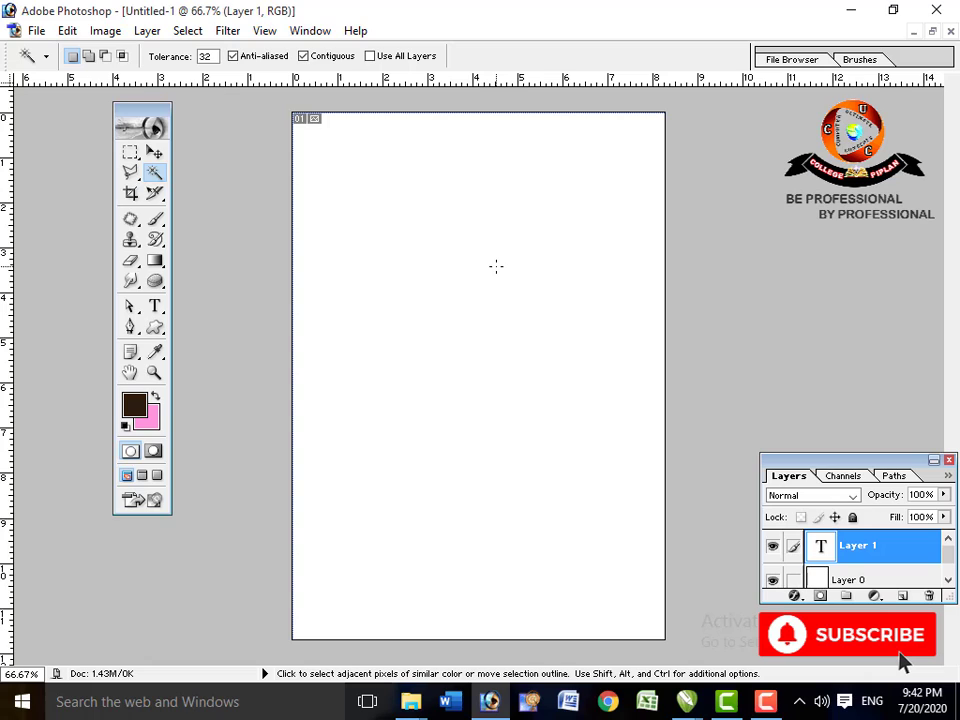
key(l)
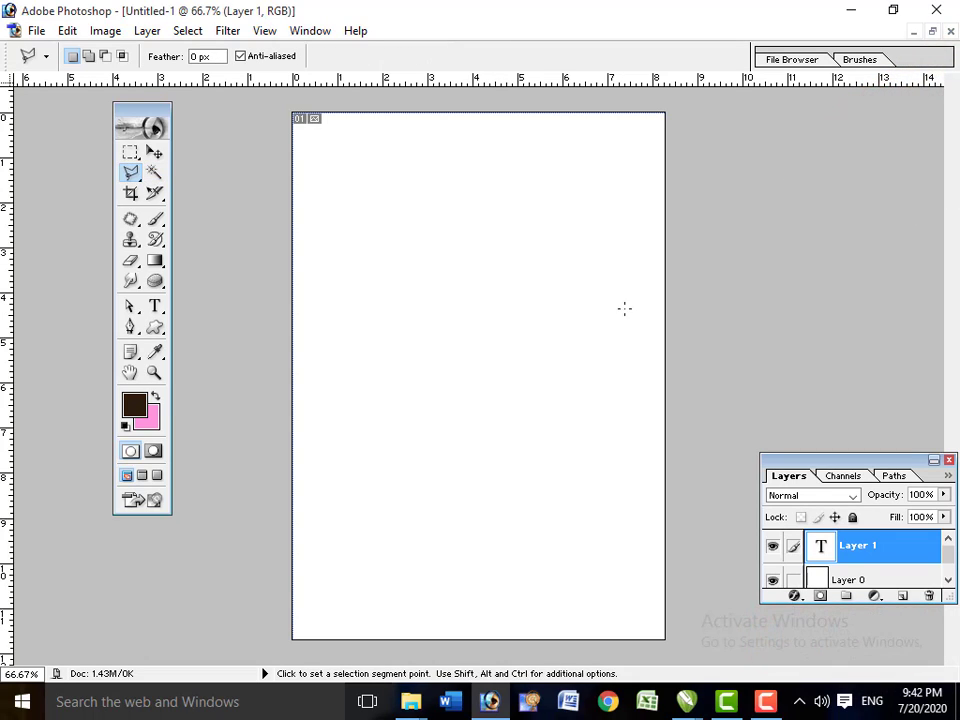
click(633, 276)
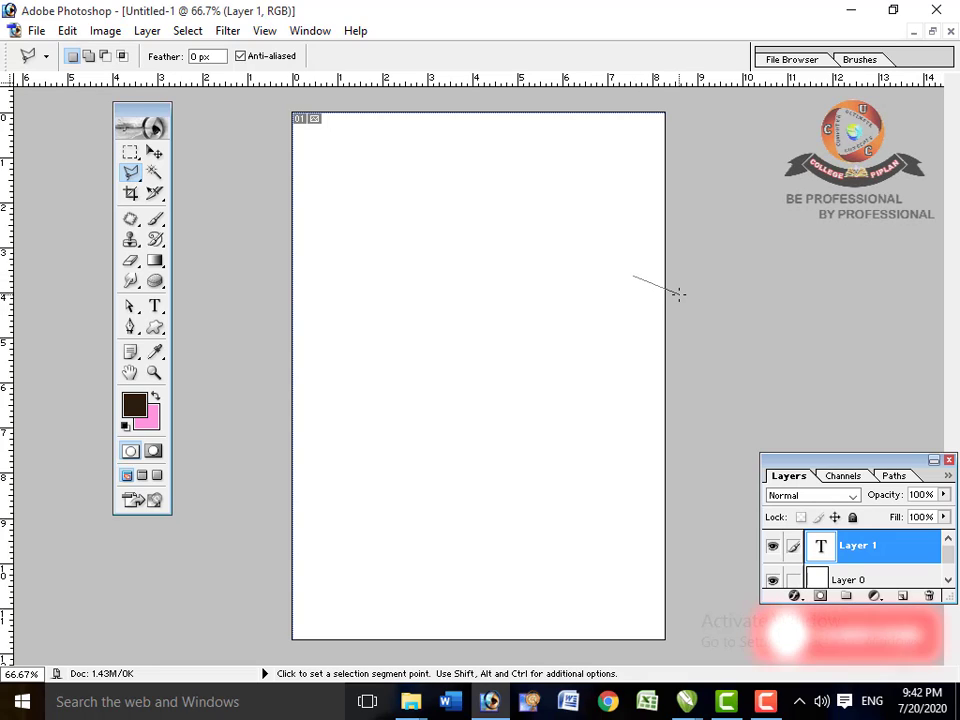
key(Escape)
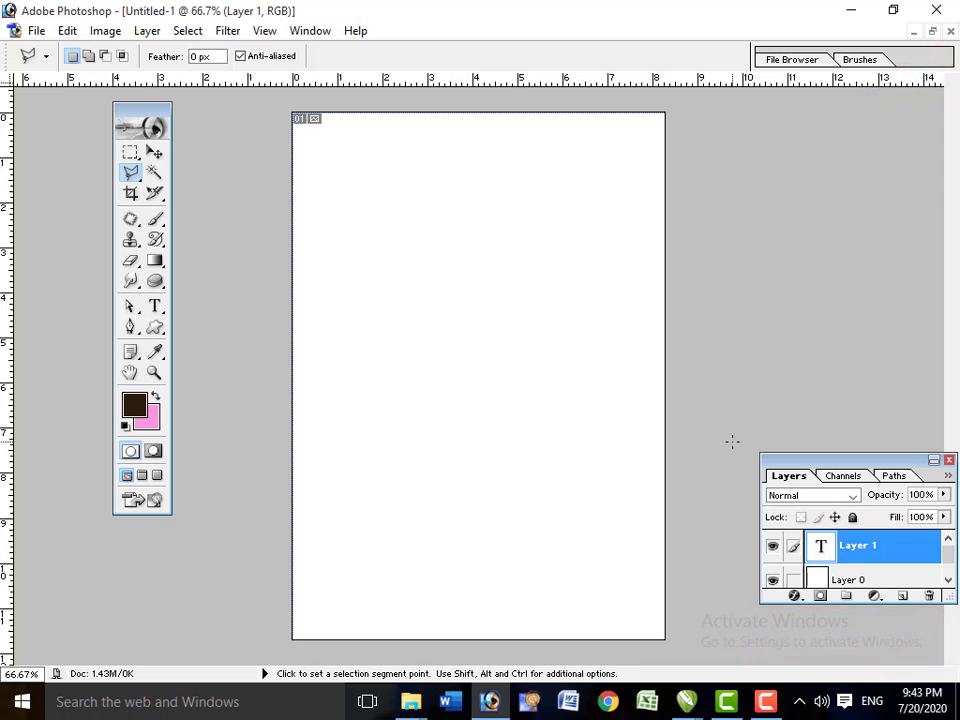
click(760, 702)
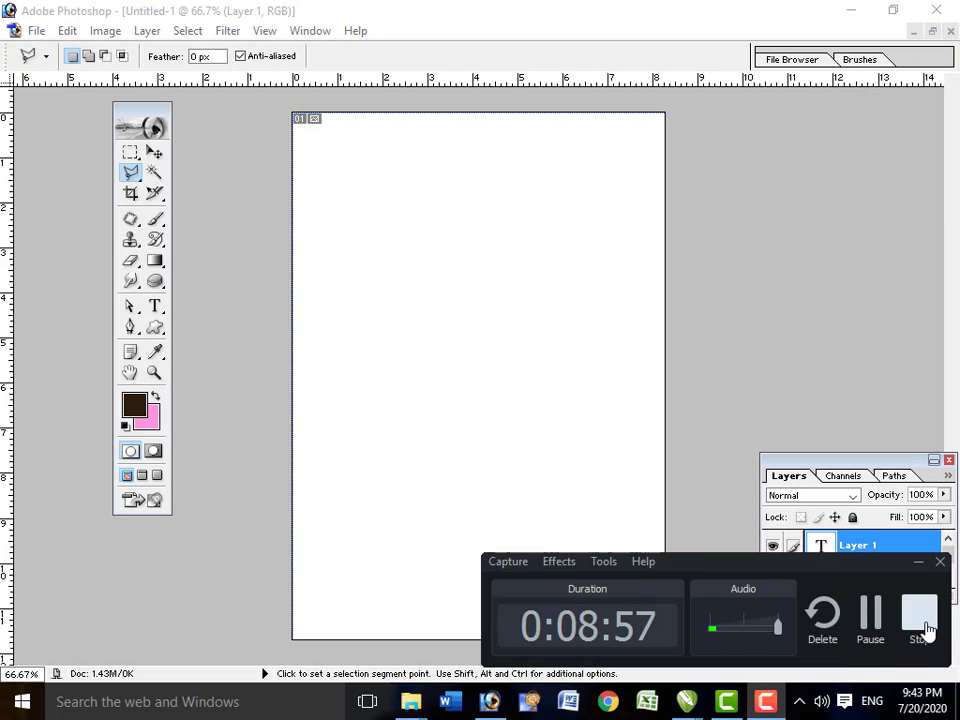